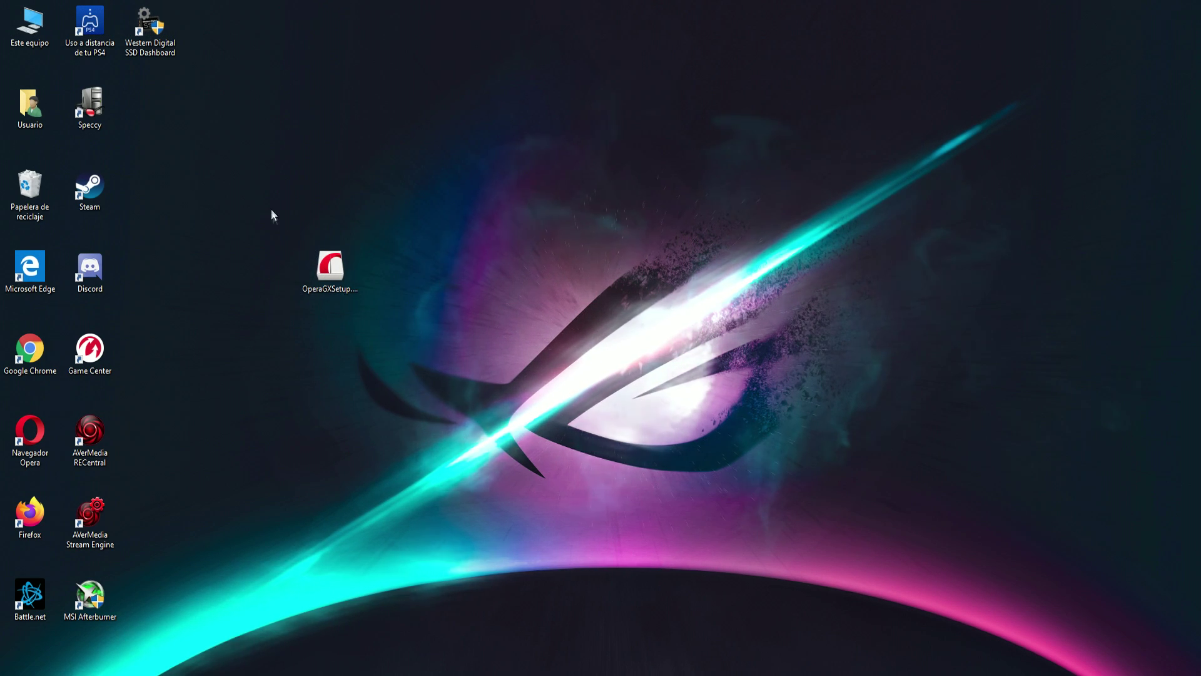
- Run the OperaGXSetup installer, turn off sending usage information in its options, and install Opera GX
left_click(321, 288)
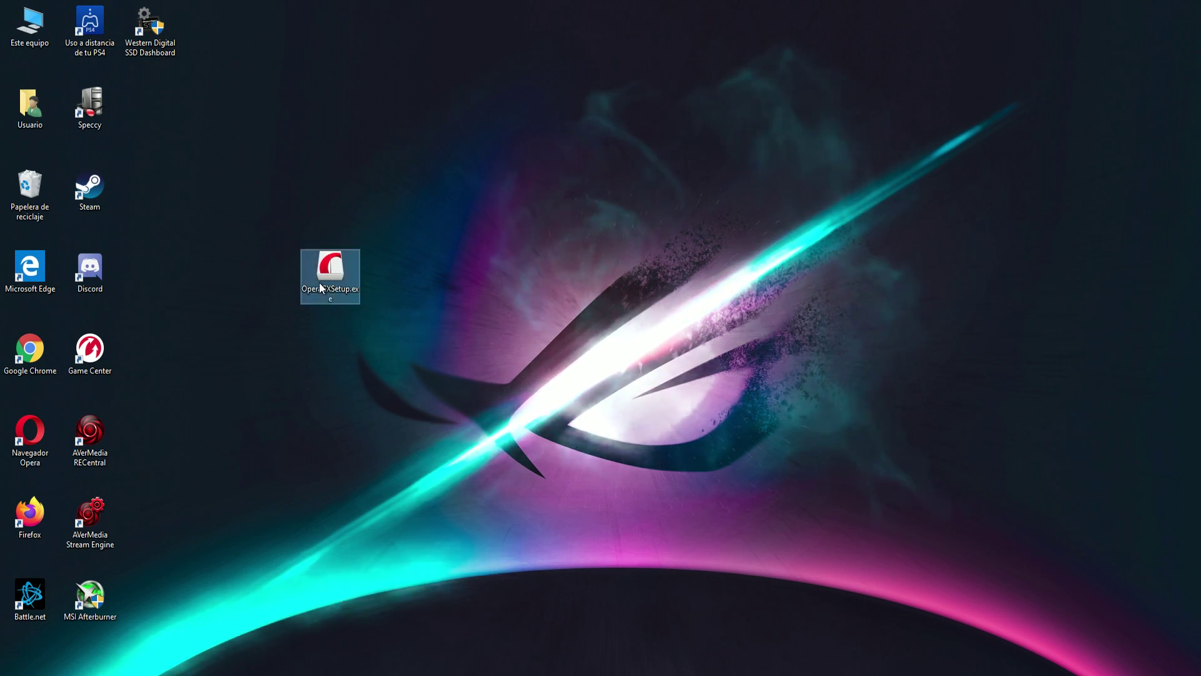
double_click(320, 288)
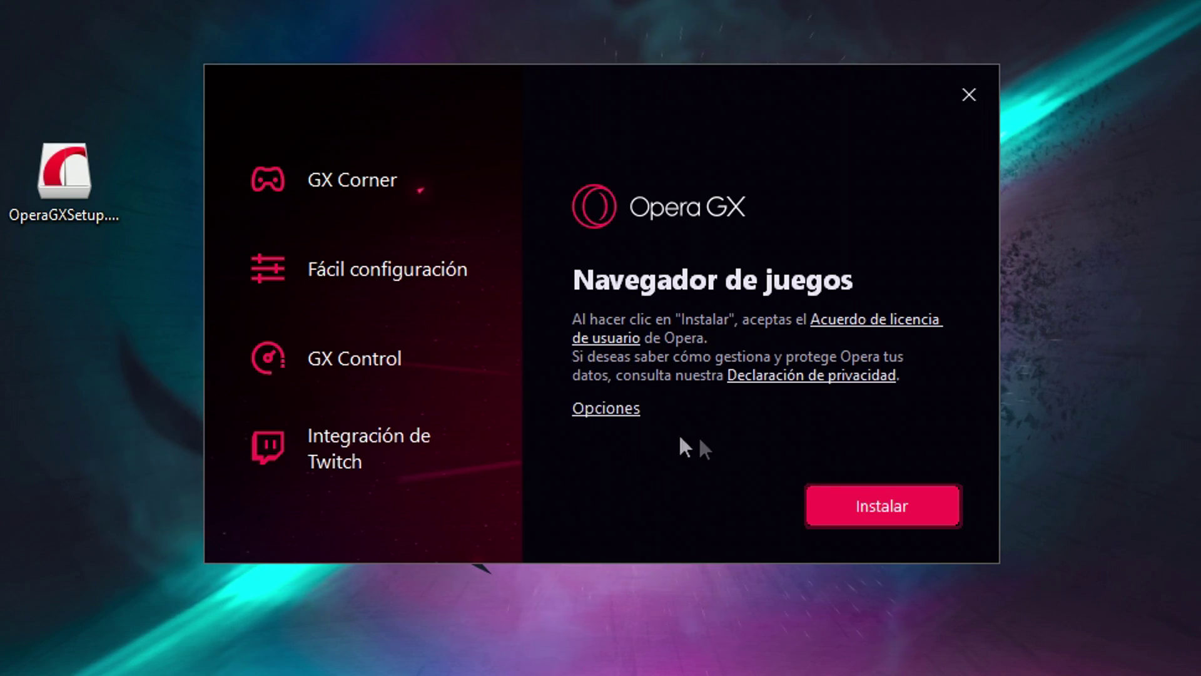
left_click(622, 417)
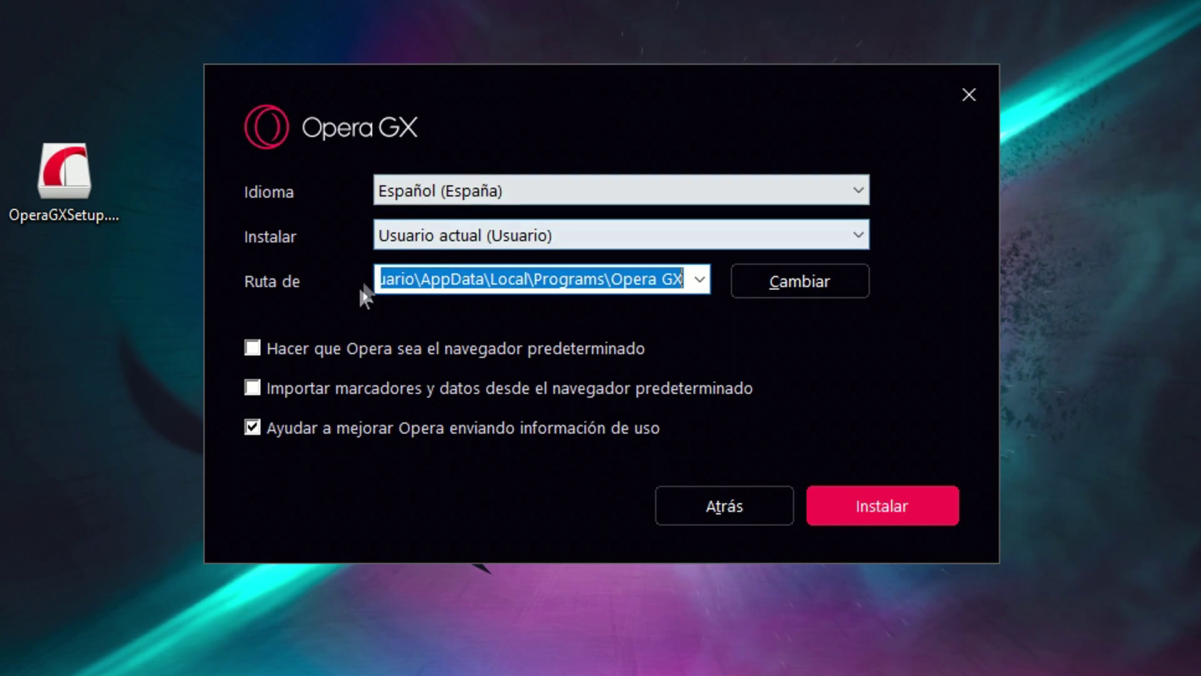
left_click(255, 426)
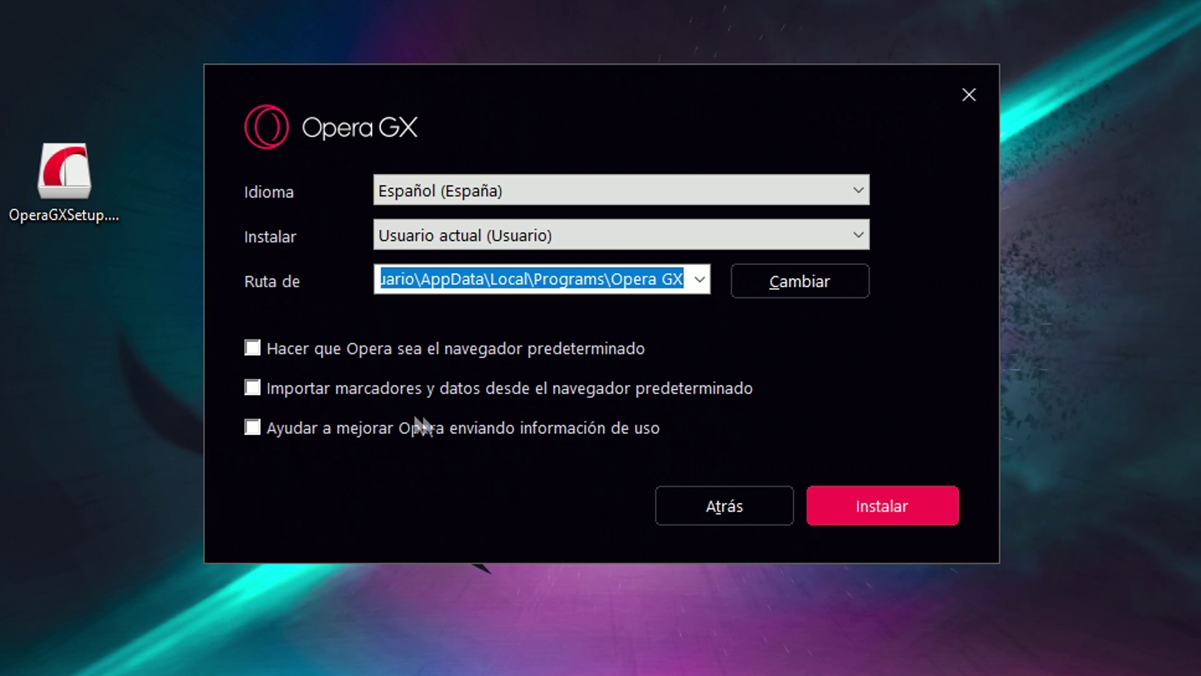
left_click(887, 508)
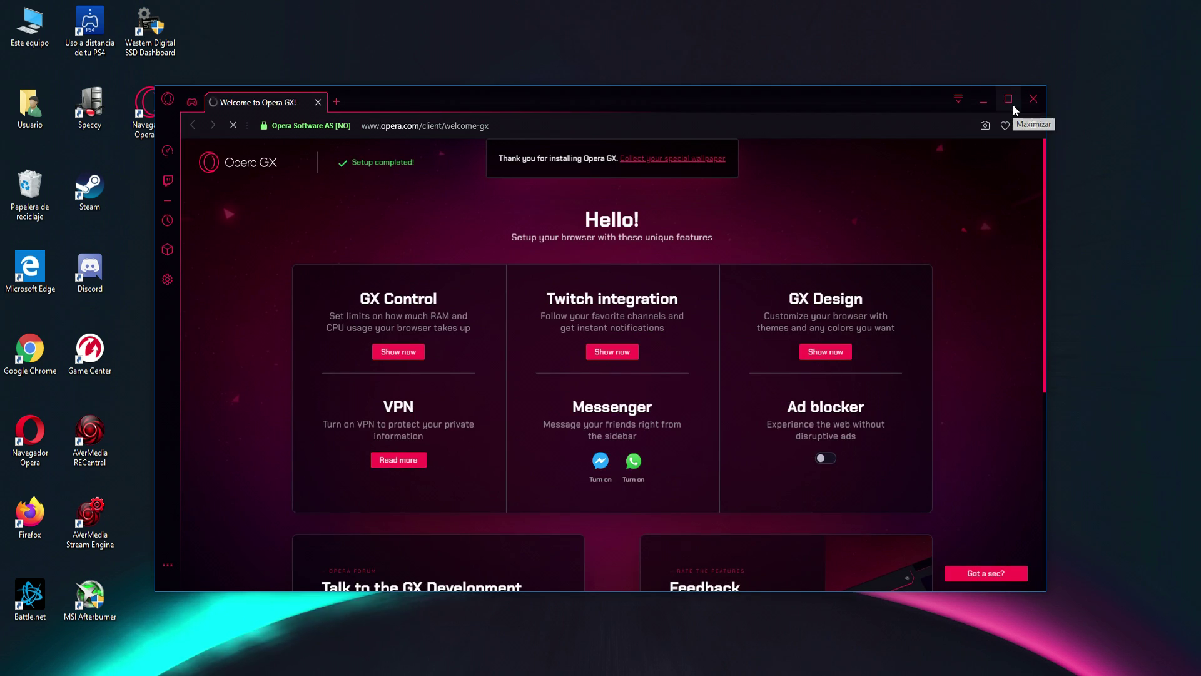
- Maximize the browser window, open GX Corner and browse the release calendar forward through the December games
left_click(1008, 98)
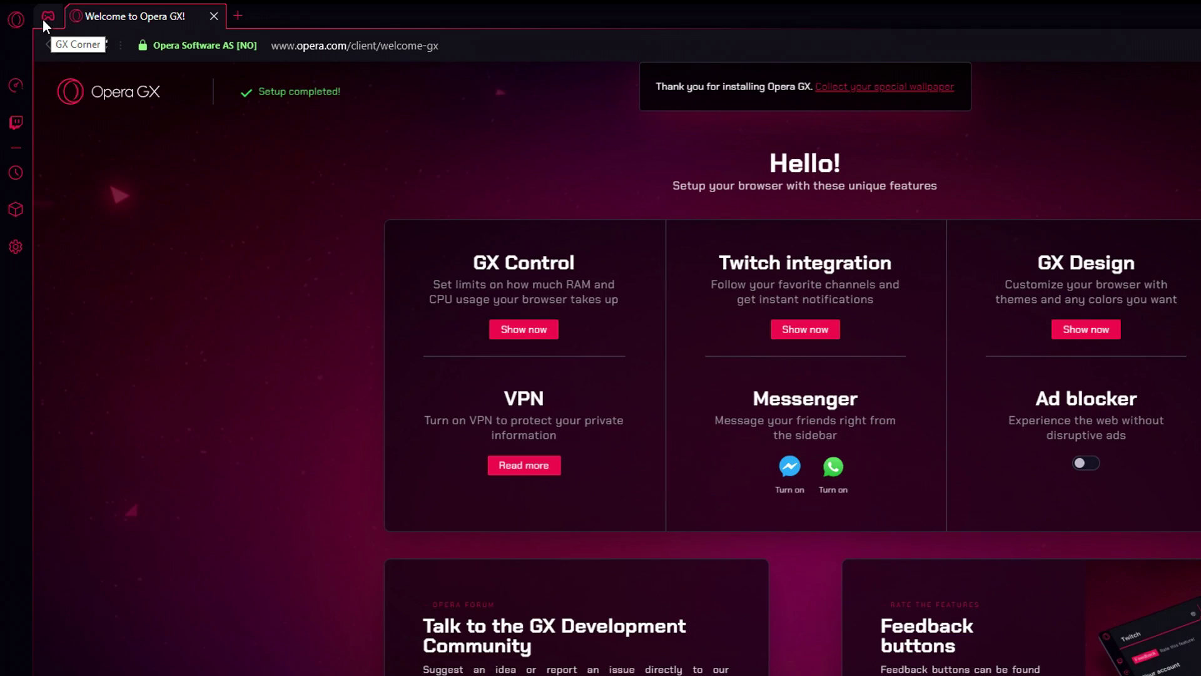
left_click(47, 18)
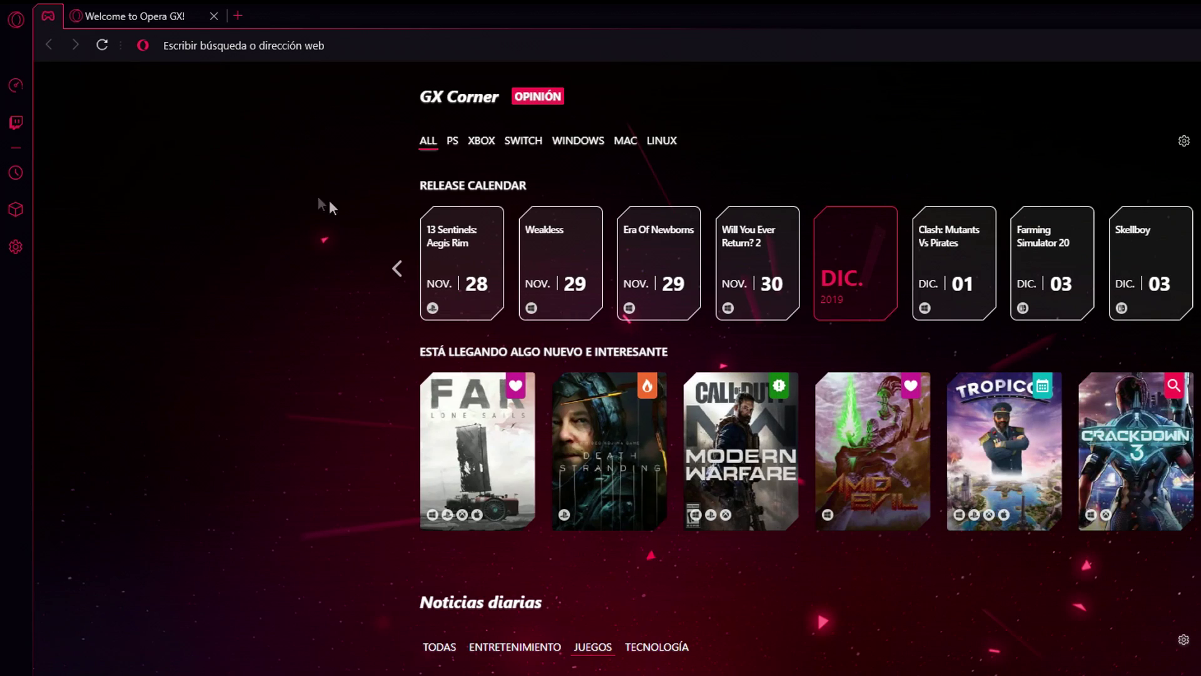
left_click(925, 213)
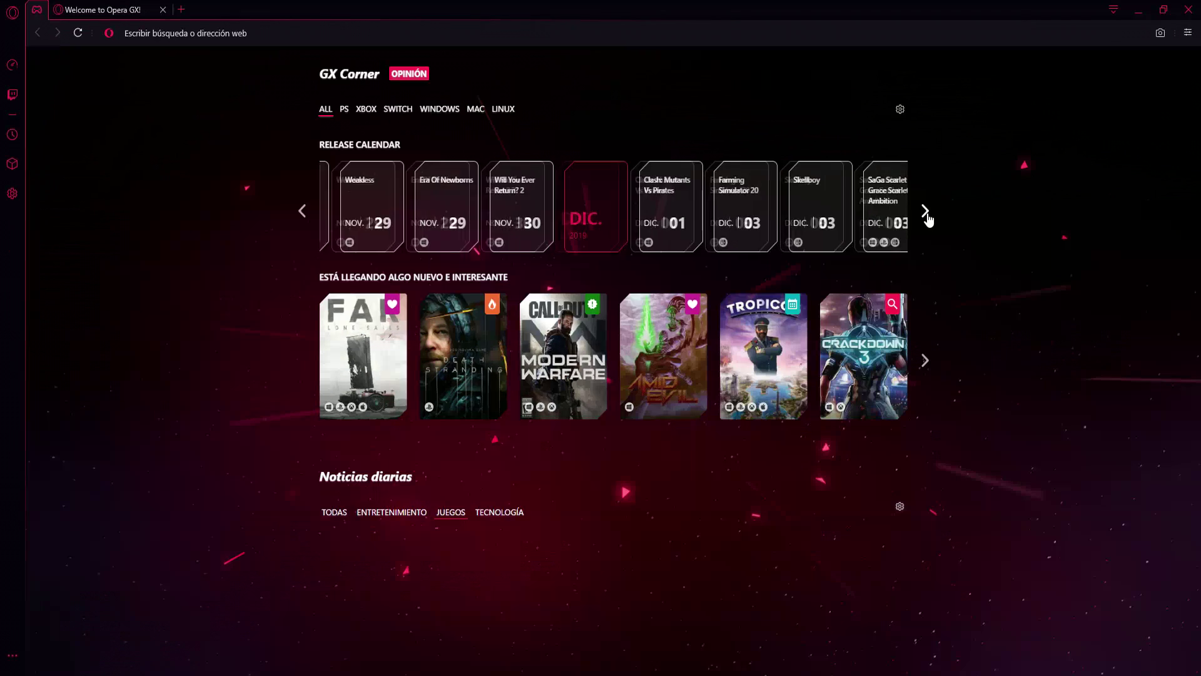
left_click(926, 213)
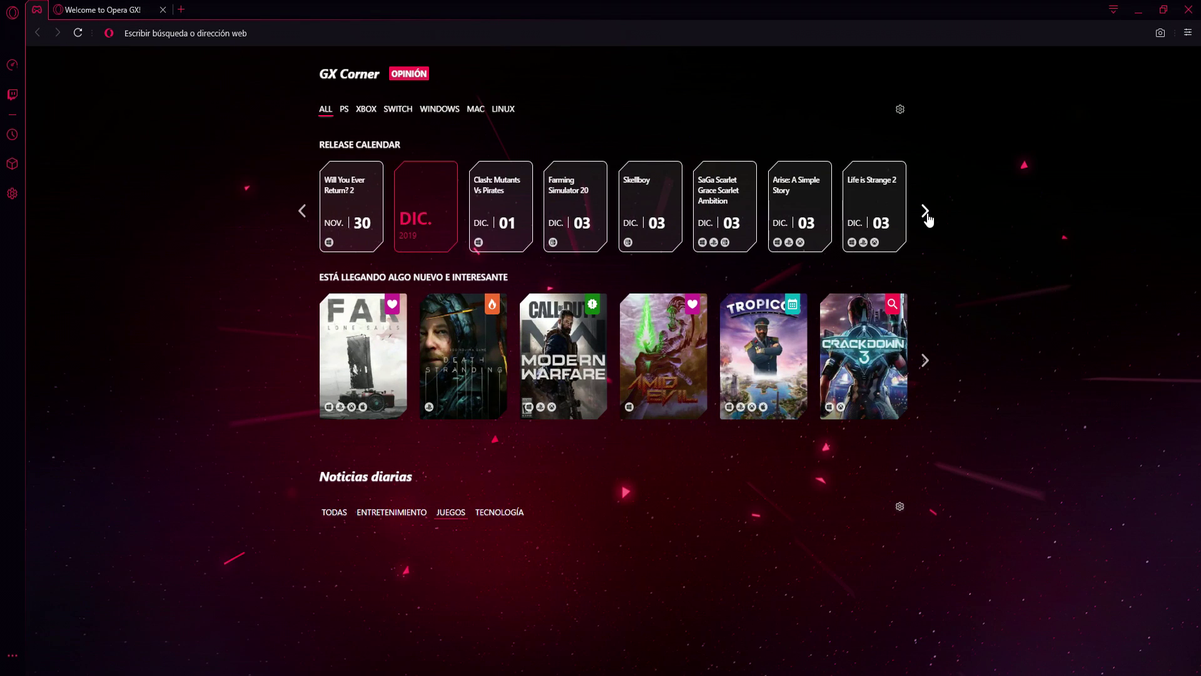
left_click(925, 213)
left_click(926, 212)
left_click(926, 213)
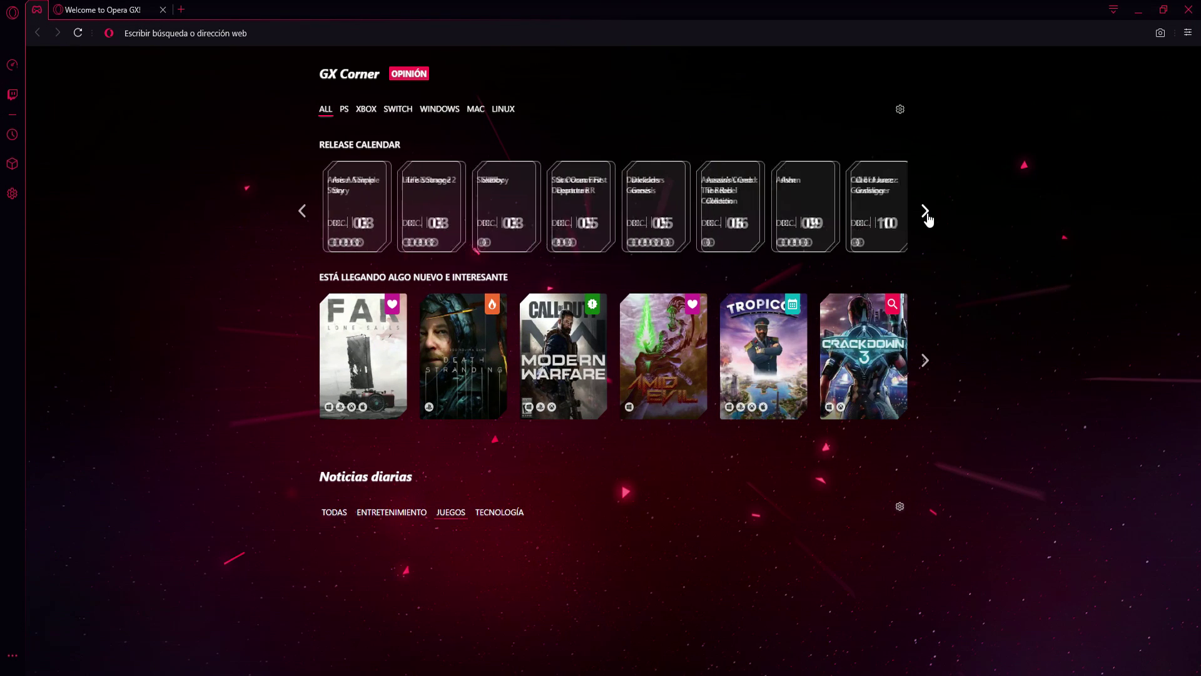
left_click(925, 212)
- Inspect GX Corner's platform and section settings, close them unchanged, and advance the release calendar further
left_click(899, 110)
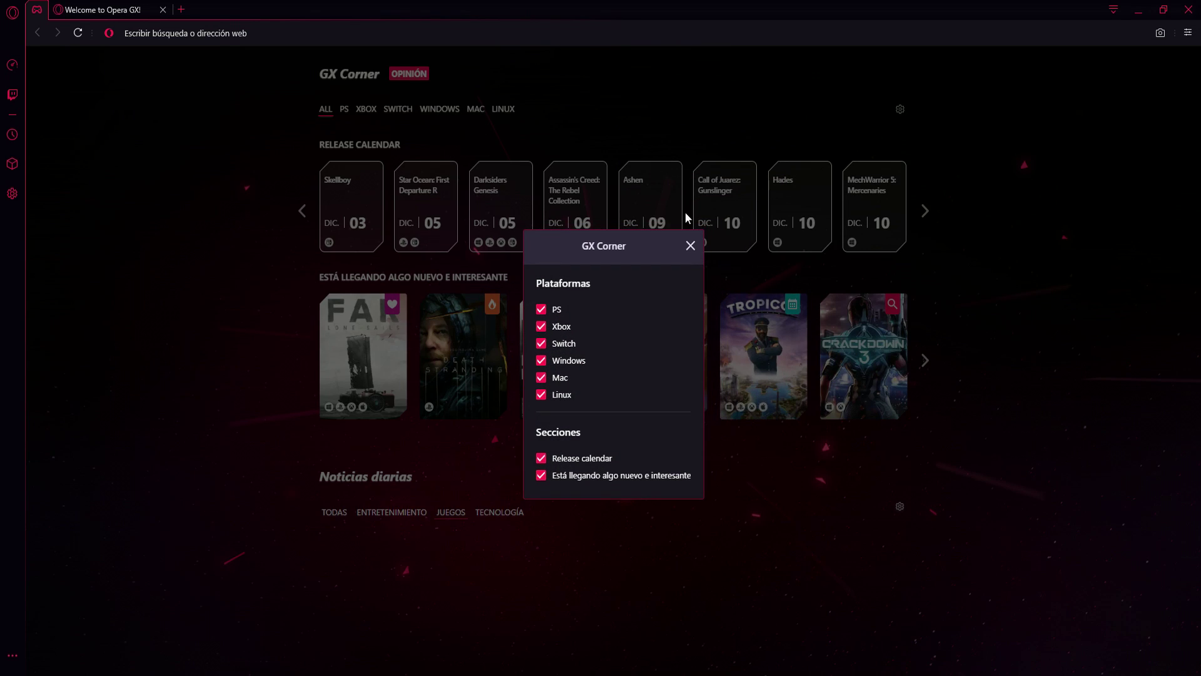
left_click(692, 246)
left_click(926, 213)
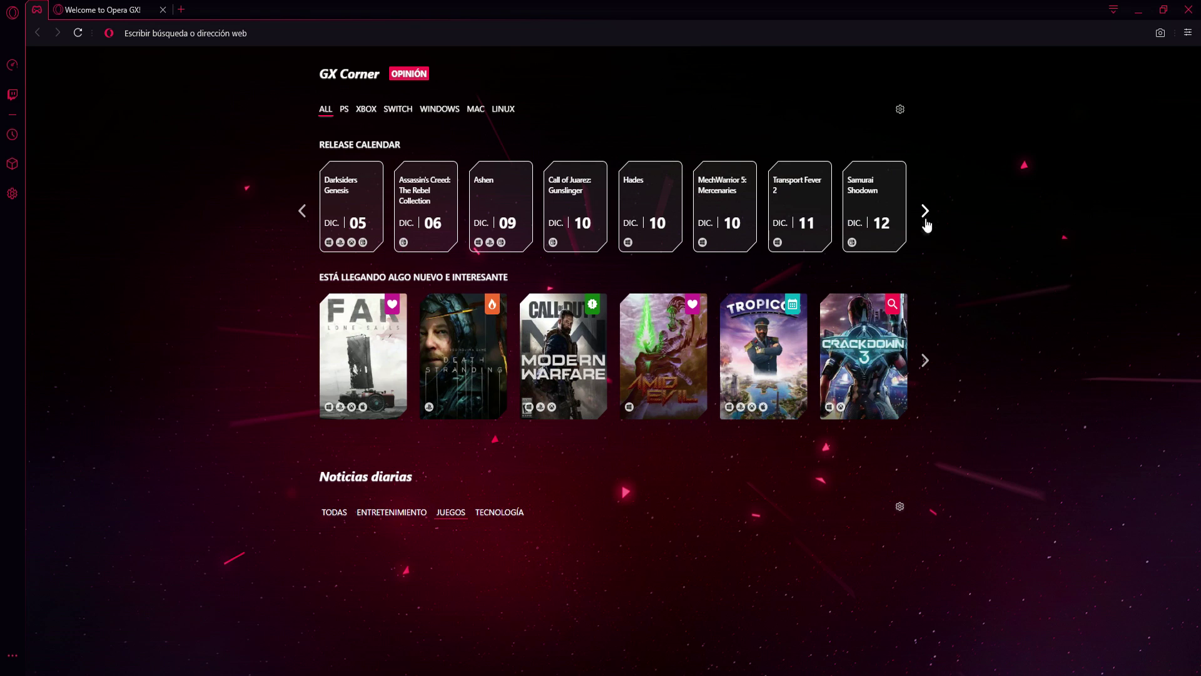
- View the Crackdown 3 page from GX Corner's featured games, close it and return to GX Corner
left_click(861, 353)
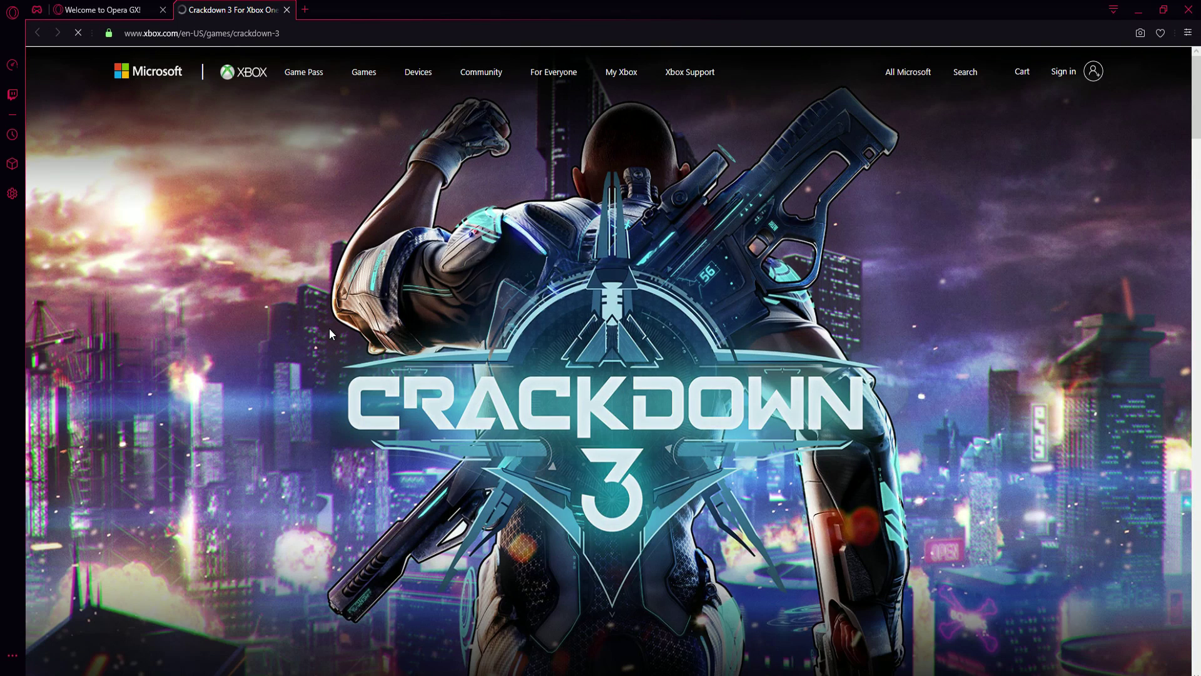
left_click(287, 9)
left_click(37, 9)
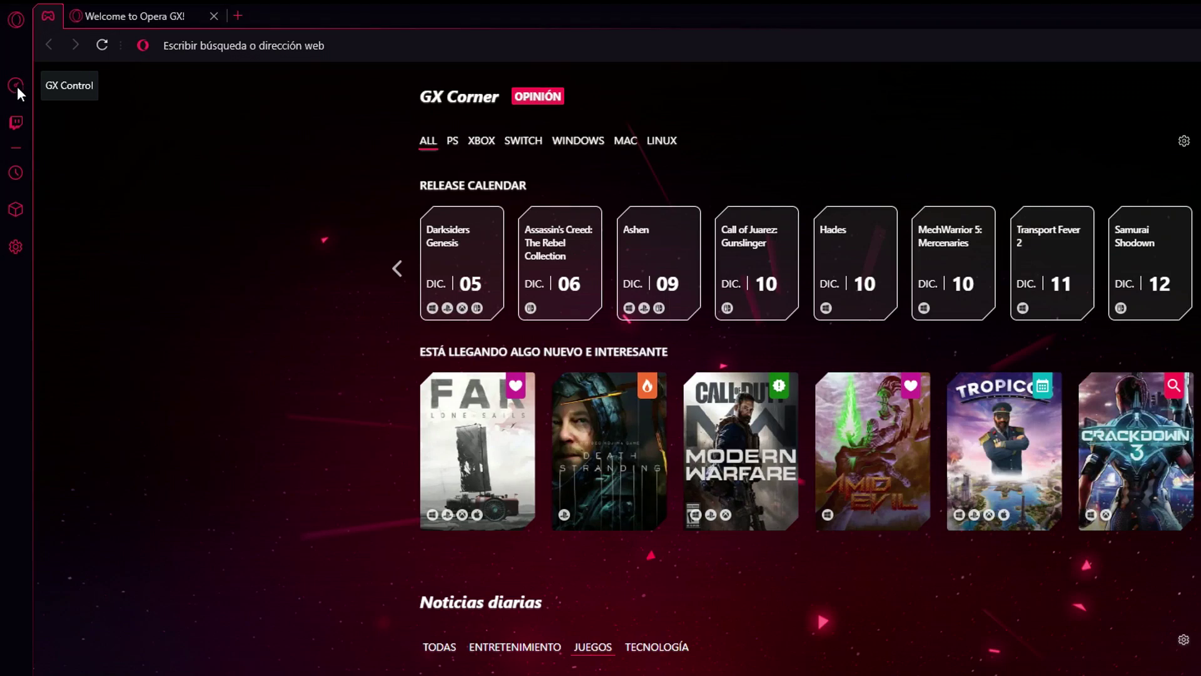
- Enable the Network Limiter in GX Control with a 1 MB/s limit, and check it with Google's Internet speed test
left_click(15, 89)
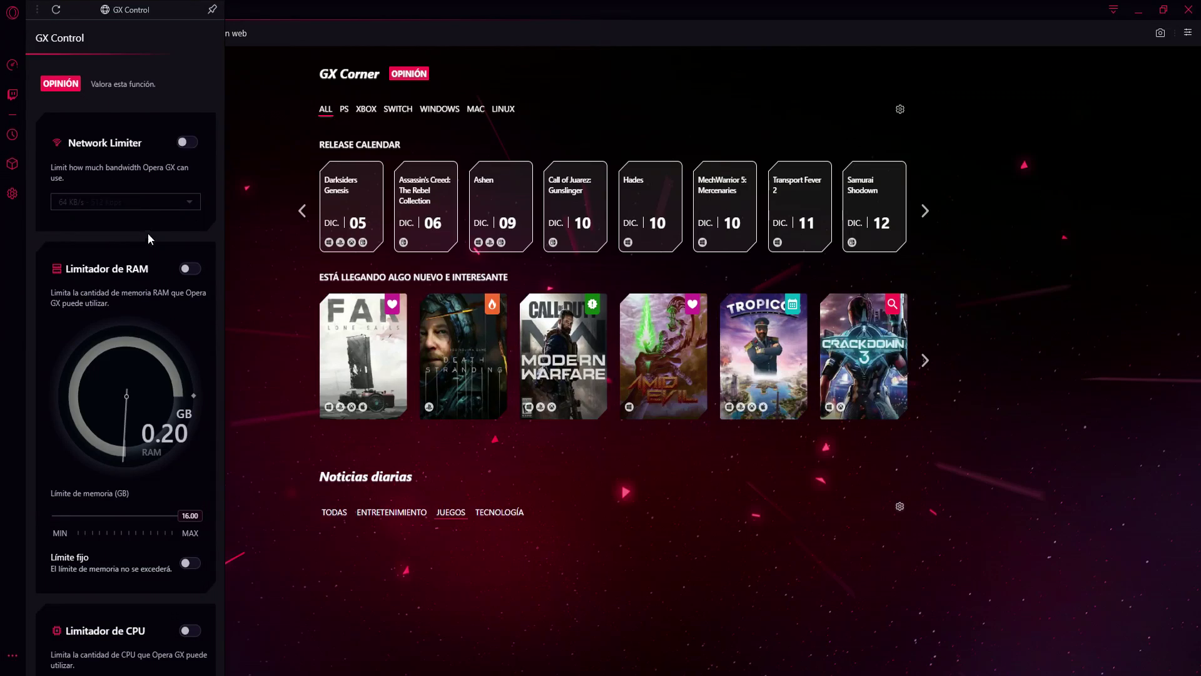
scroll(191, 297, "down", 5)
scroll(181, 344, "up", 1)
scroll(139, 269, "up", 3)
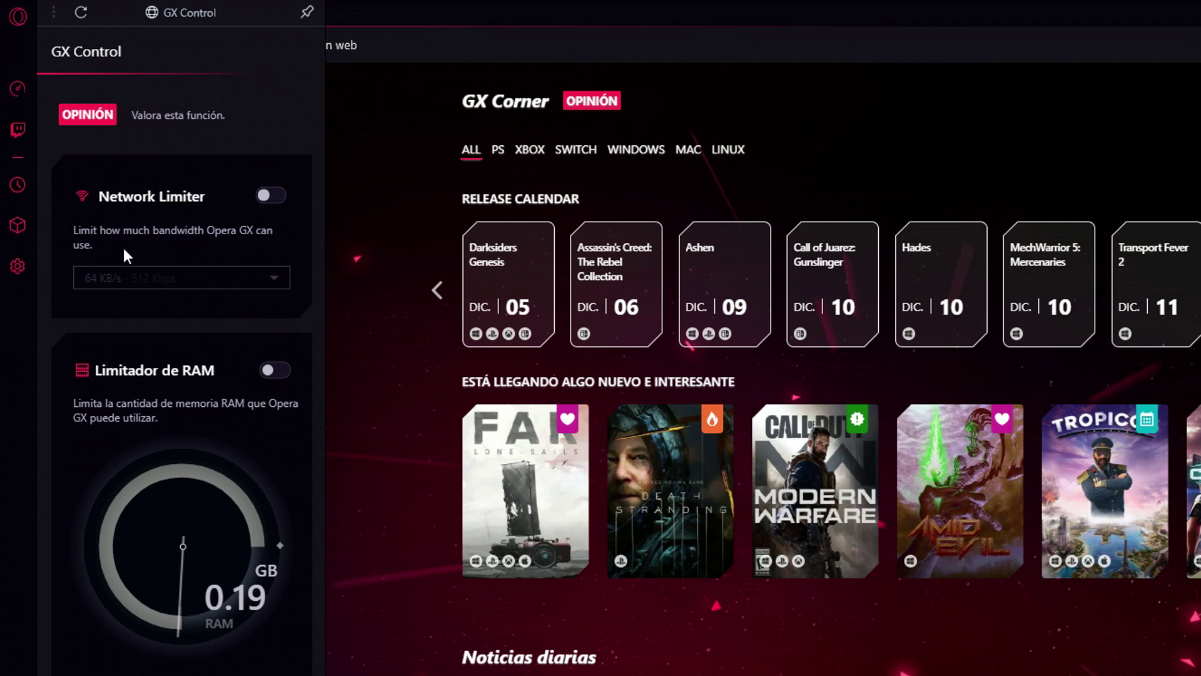
left_click(273, 199)
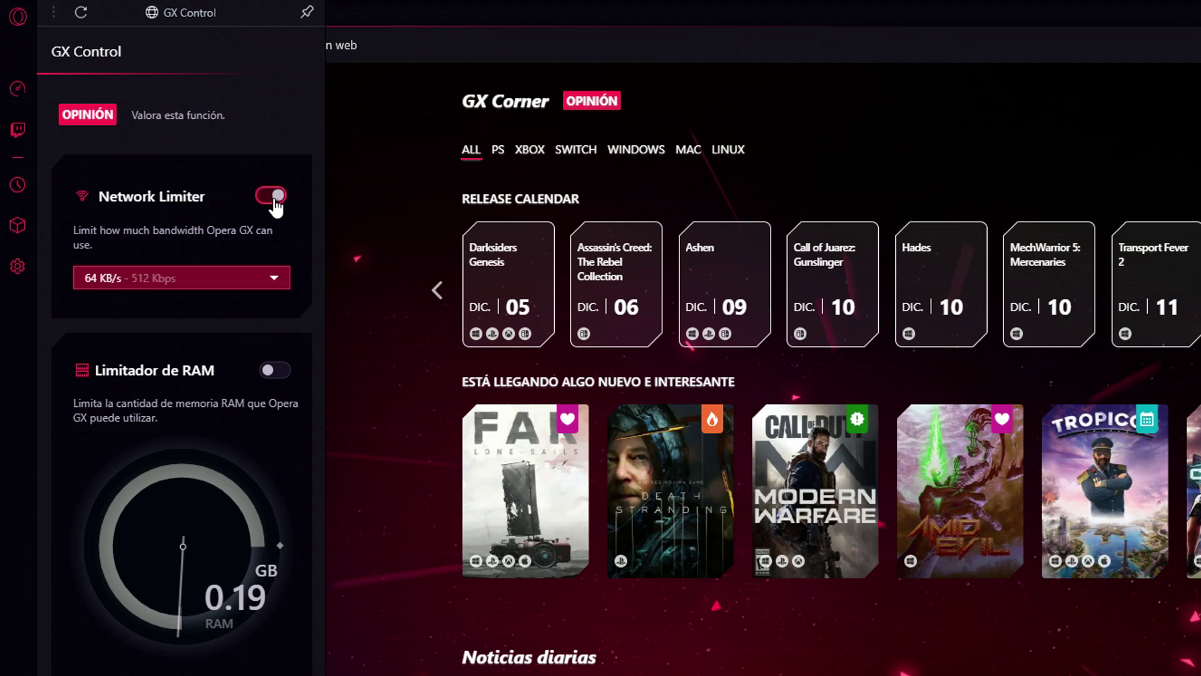
left_click(178, 280)
left_click(279, 278)
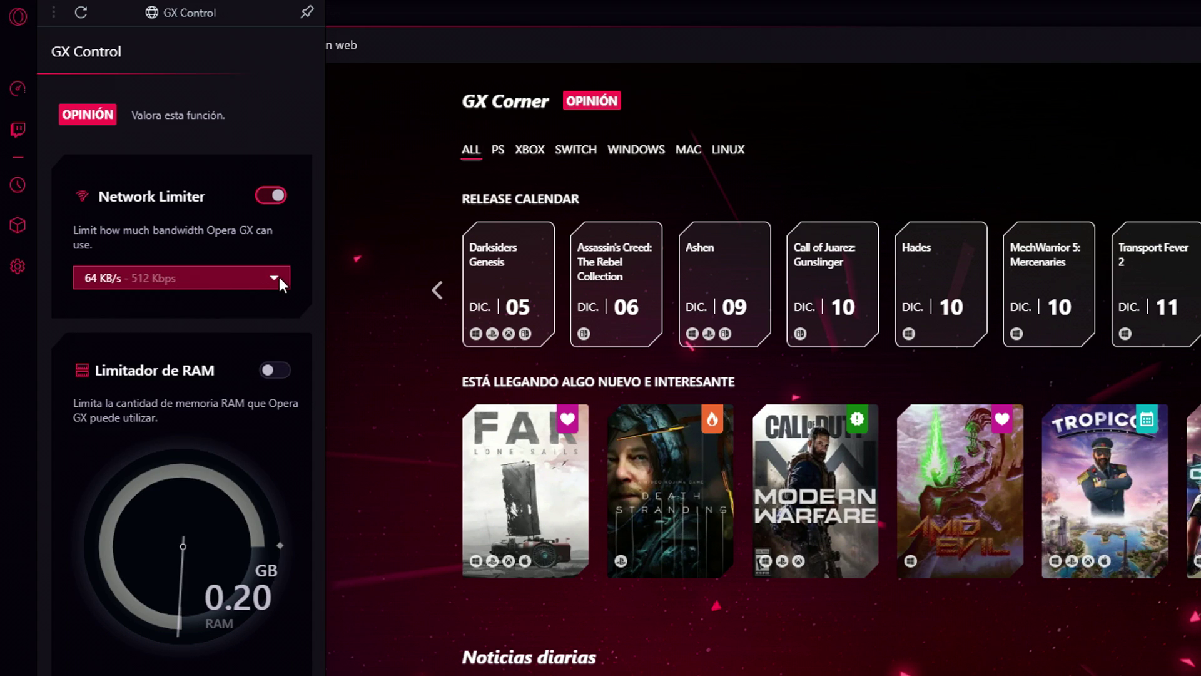
left_click(279, 276)
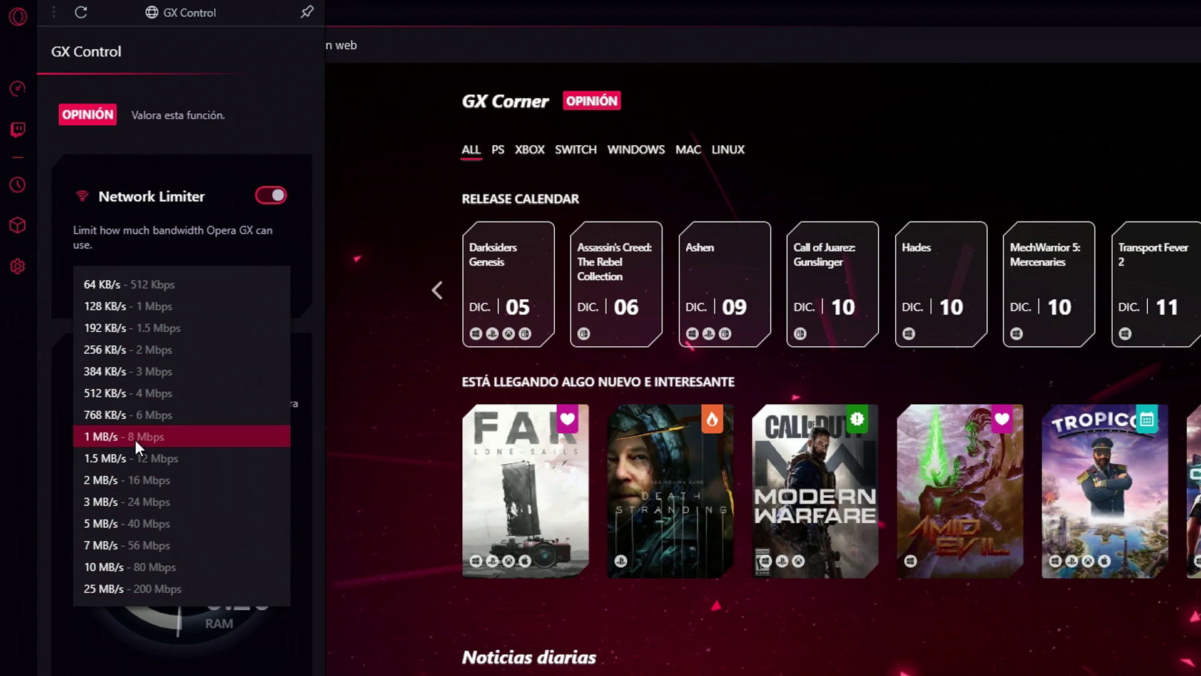
left_click(152, 437)
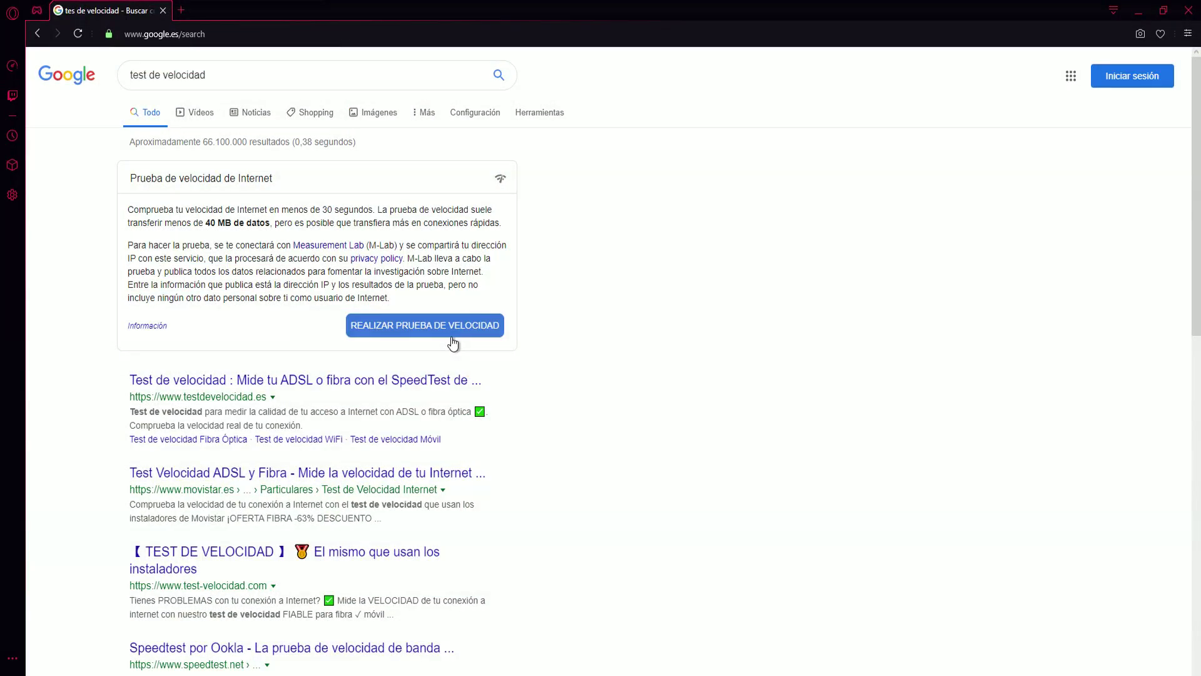
left_click(451, 332)
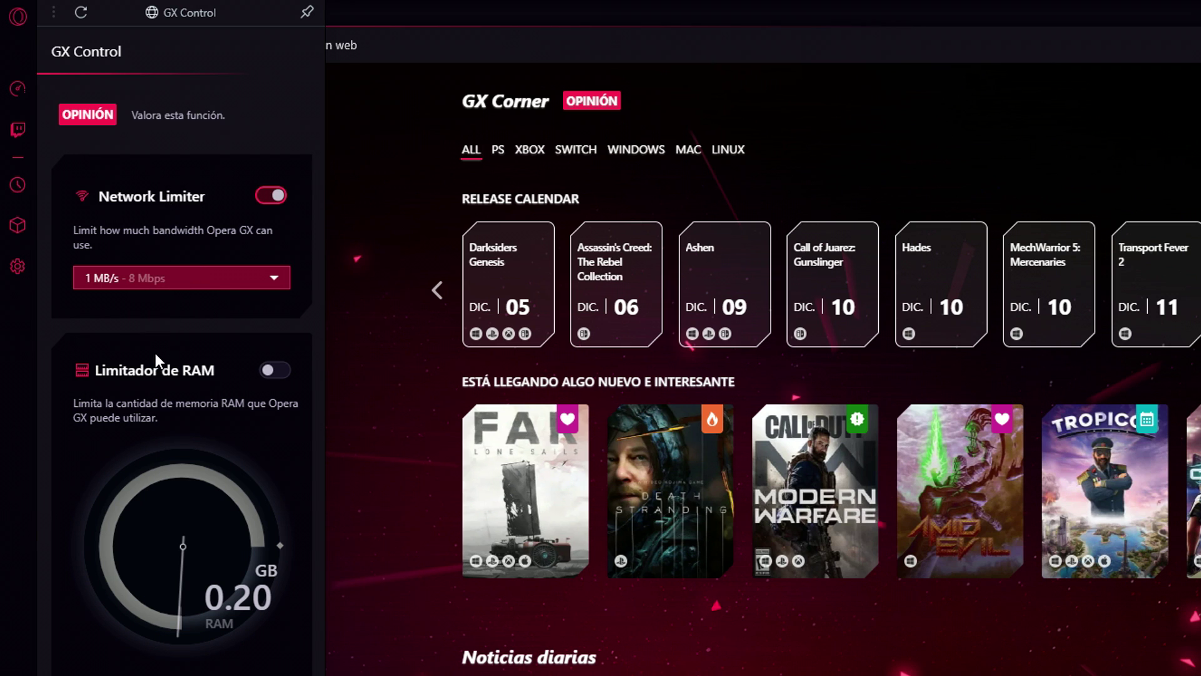
- Enable the RAM limiter, set its memory limit to 2.00 GB, and turn on the fixed limit
scroll(156, 353, "down", 3)
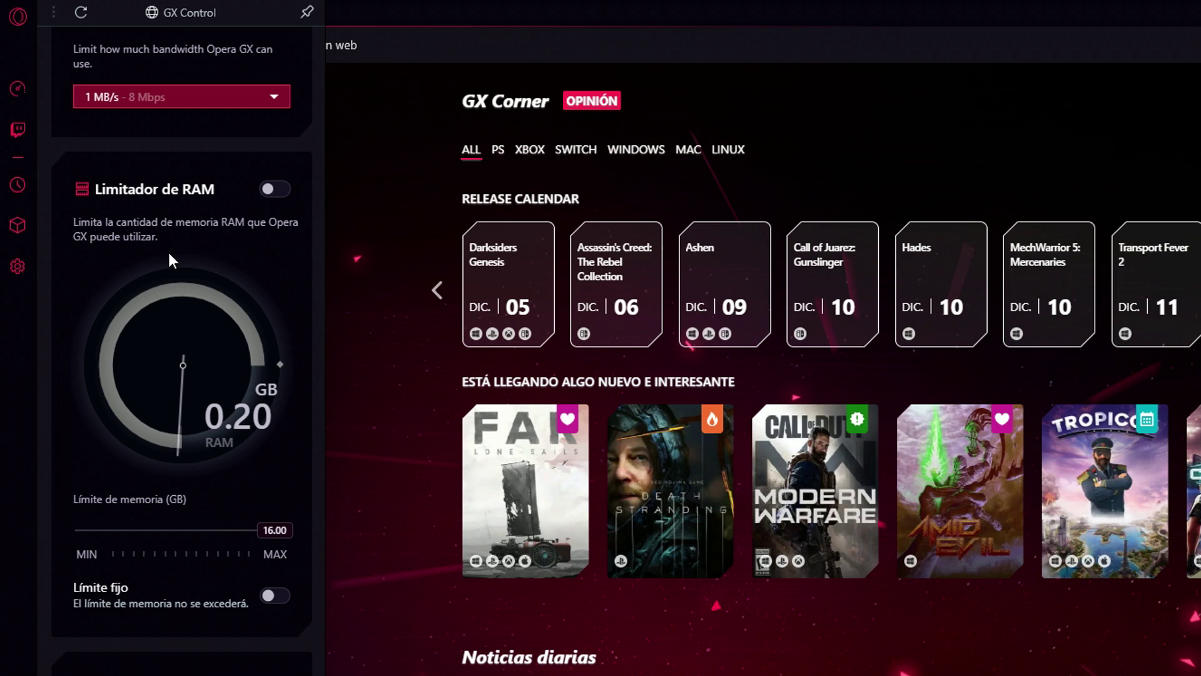
left_click(267, 199)
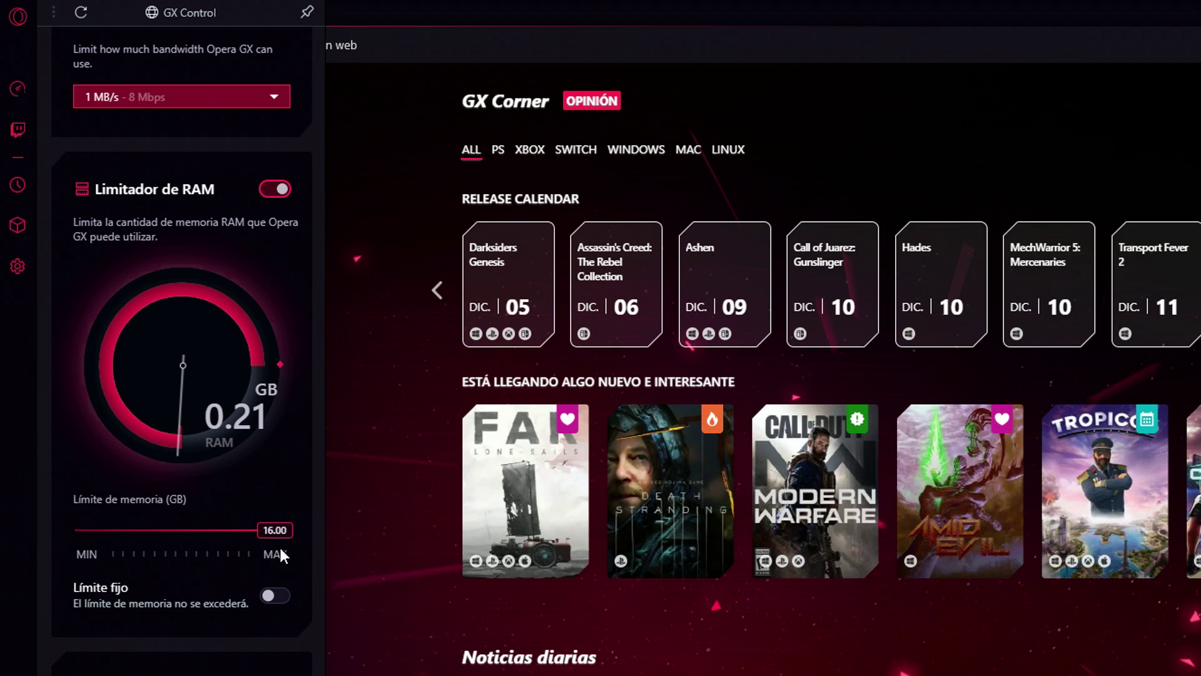
left_click_drag(283, 540, 102, 539)
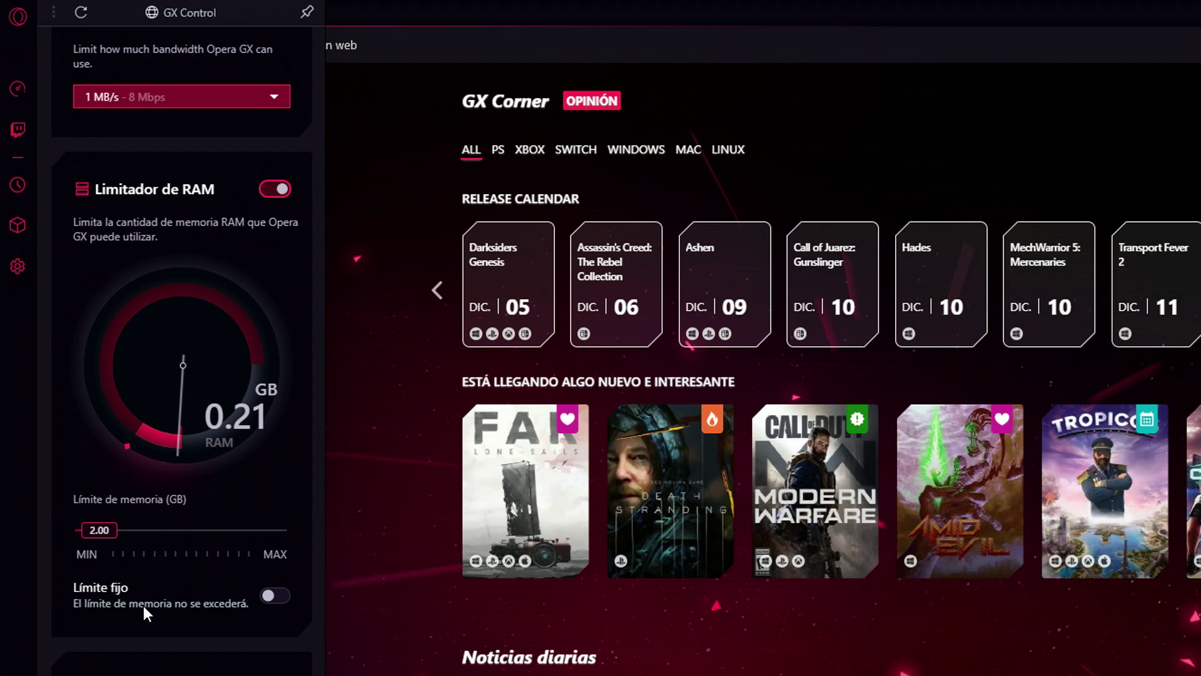
left_click(274, 597)
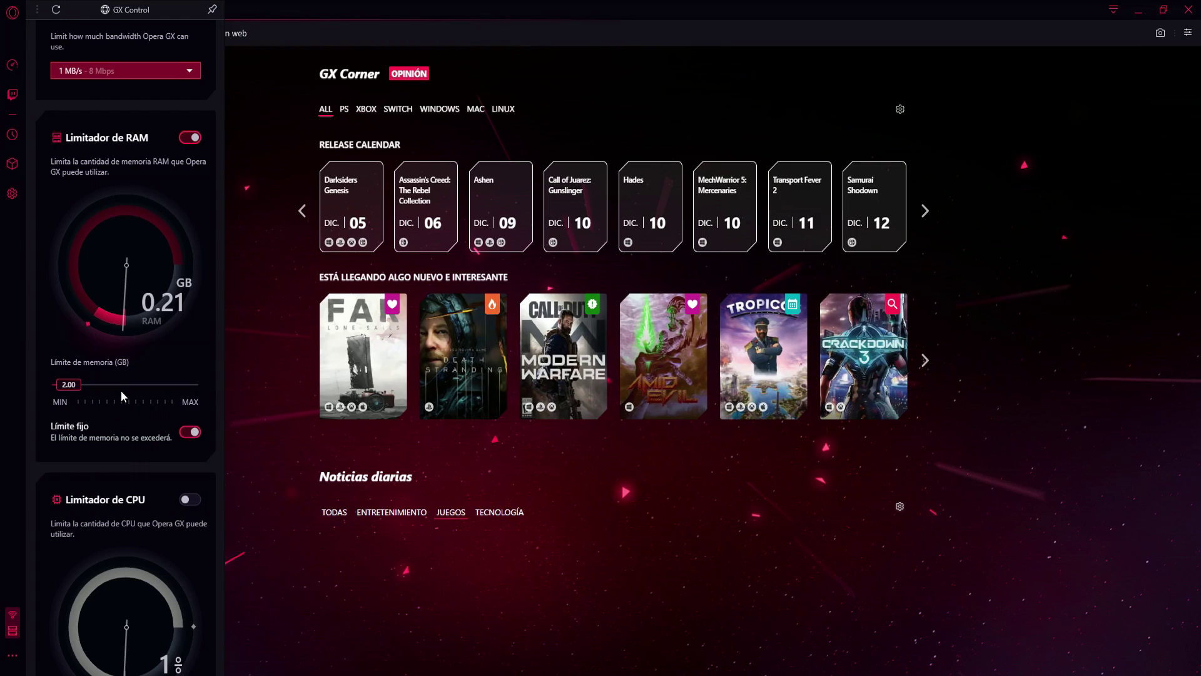
- Enable the CPU limiter and set the processor limit to 25%
scroll(181, 543, "down", 3)
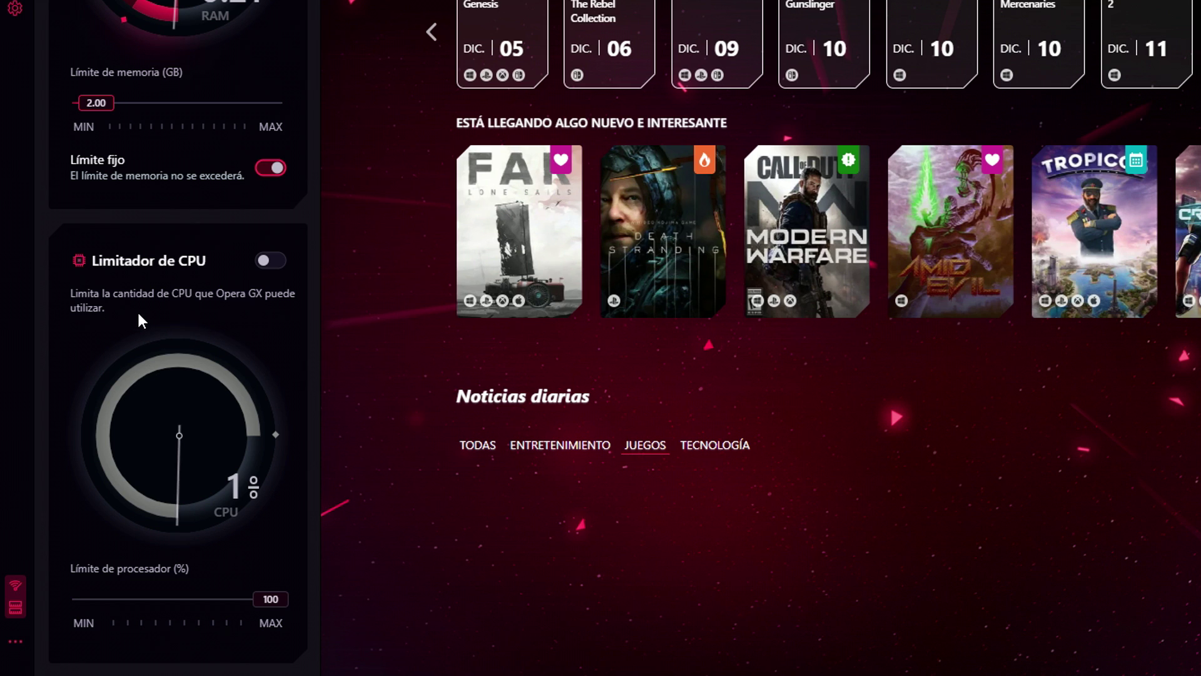
left_click(269, 261)
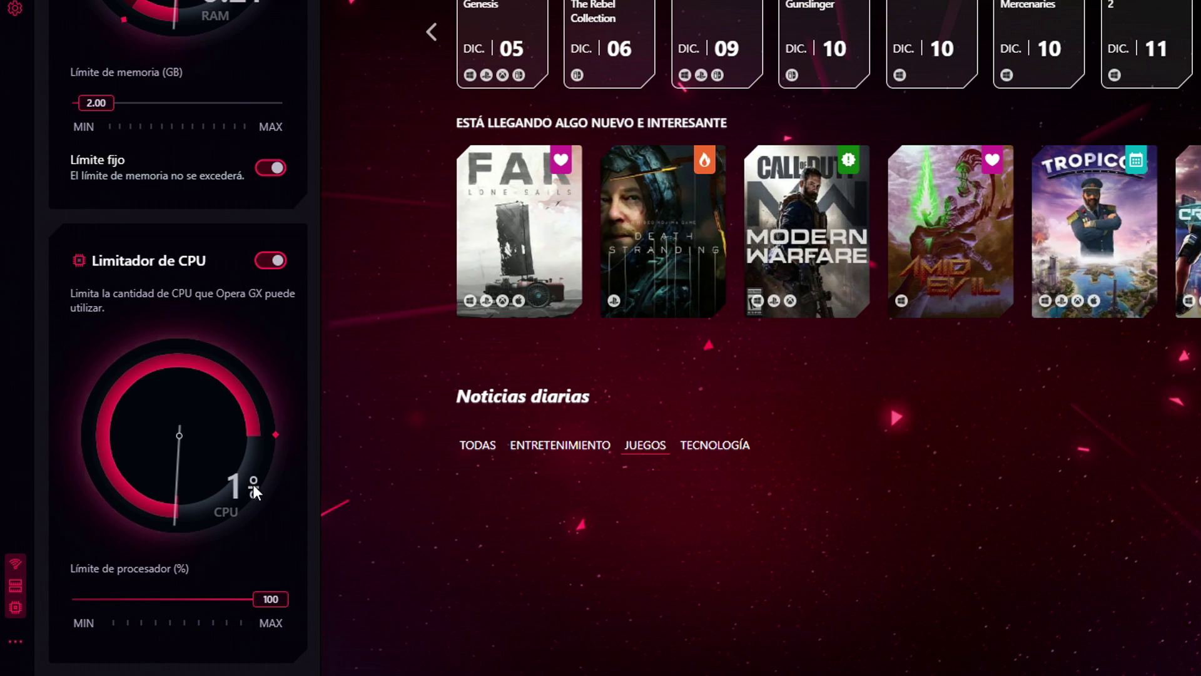
left_click_drag(264, 600, 121, 613)
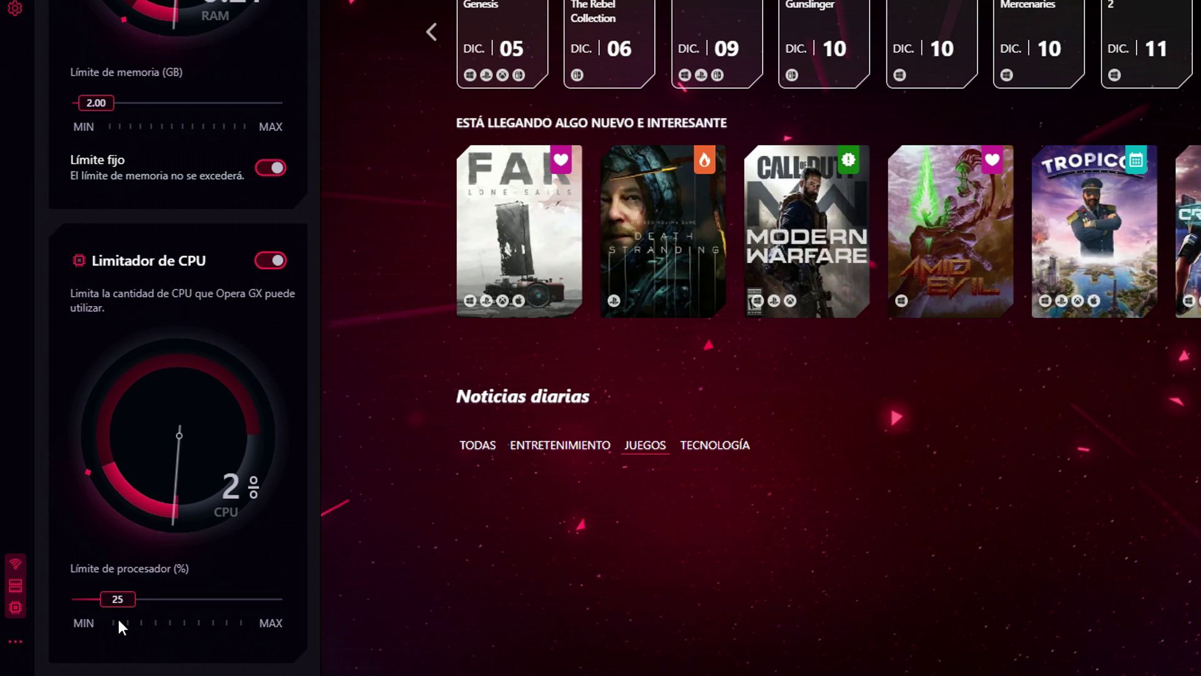
scroll(87, 549, "up", 4)
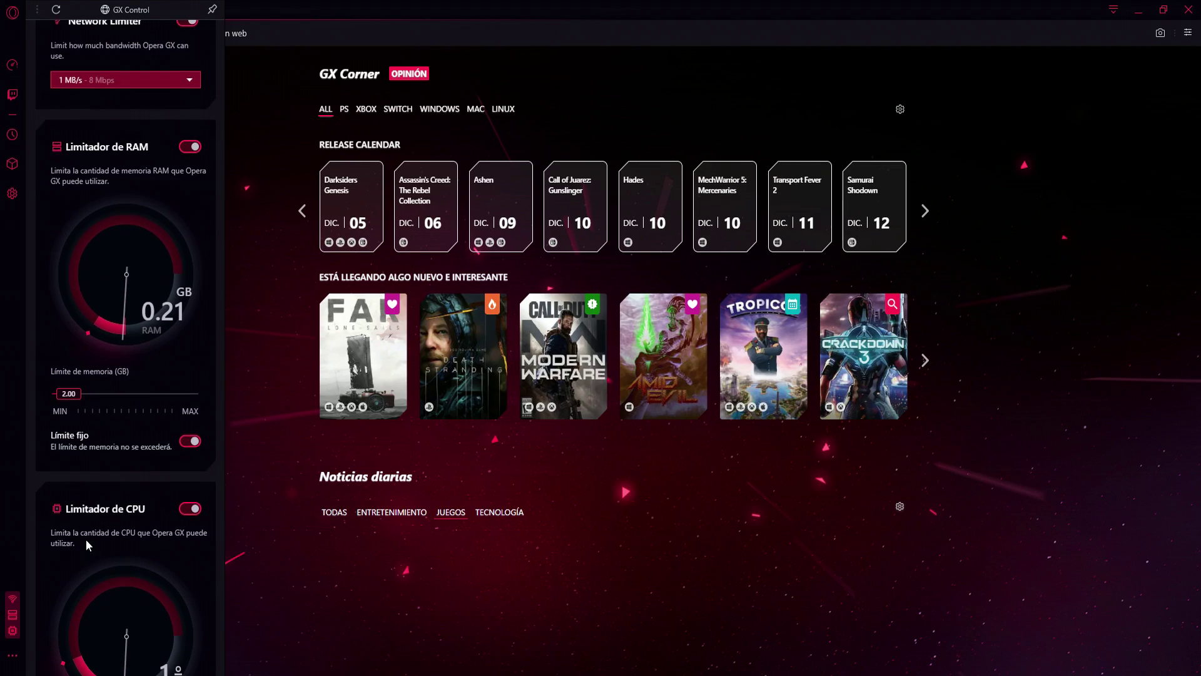
scroll(96, 379, "down", 4)
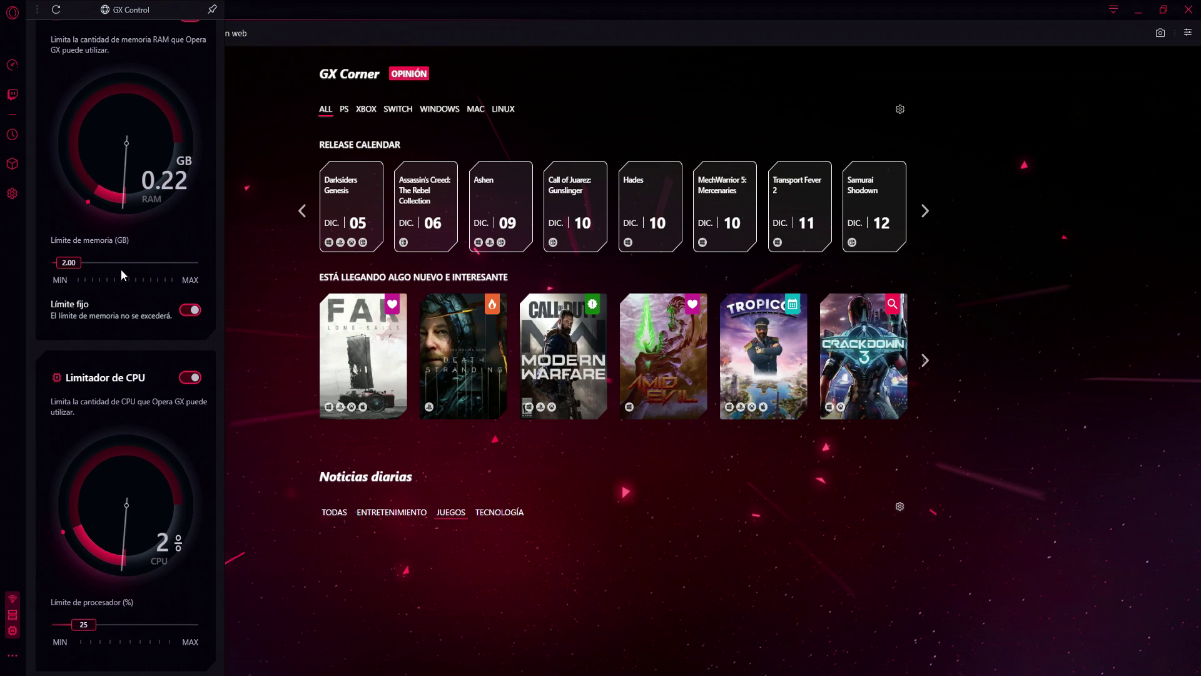
scroll(104, 512, "up", 4)
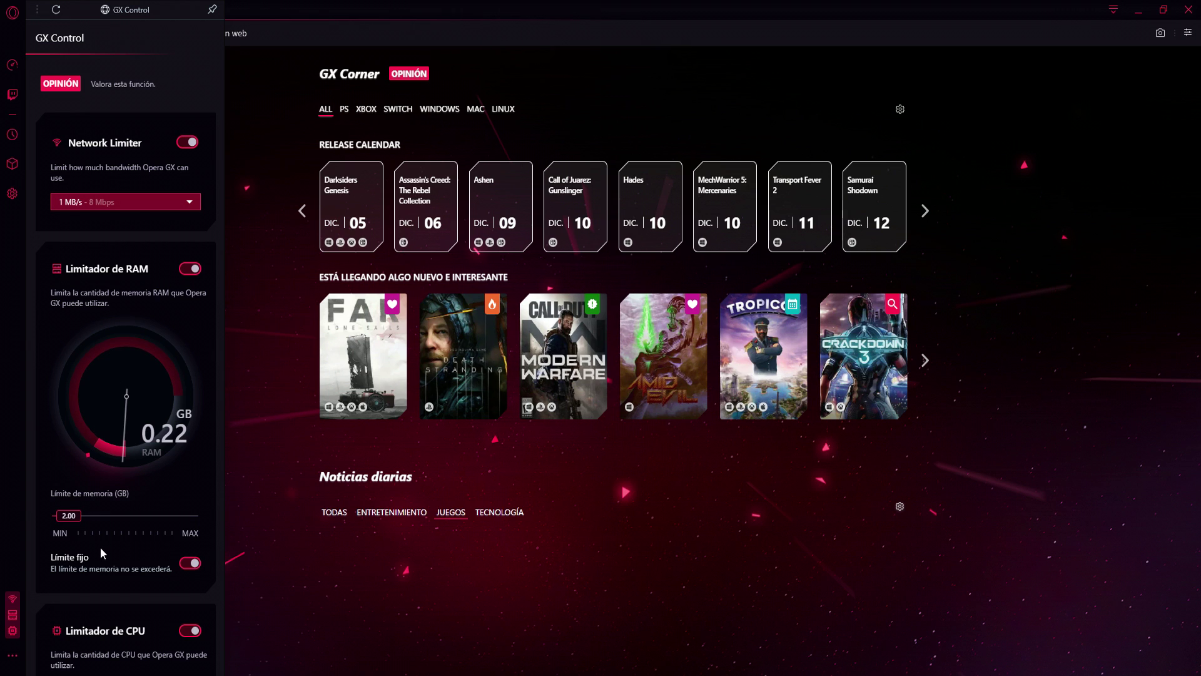
scroll(107, 534, "down", 4)
scroll(108, 528, "up", 4)
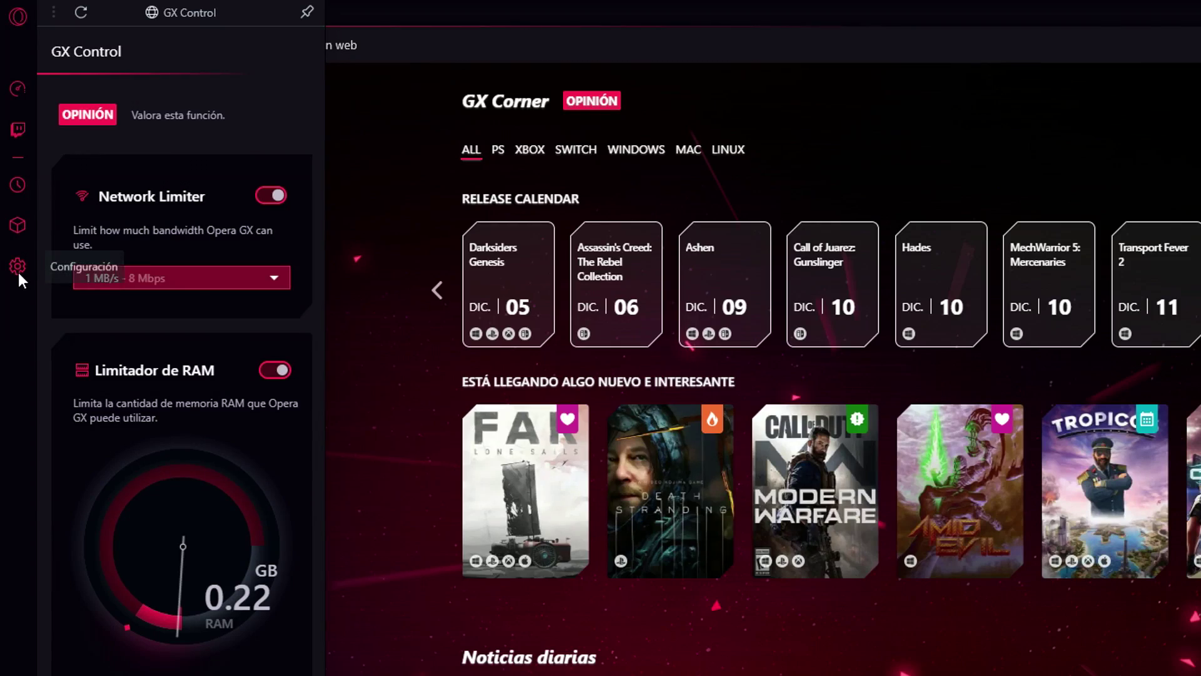
- Open the browser settings, try the blue and cyan theme colors, and choose Electric Aquamarine
left_click(15, 265)
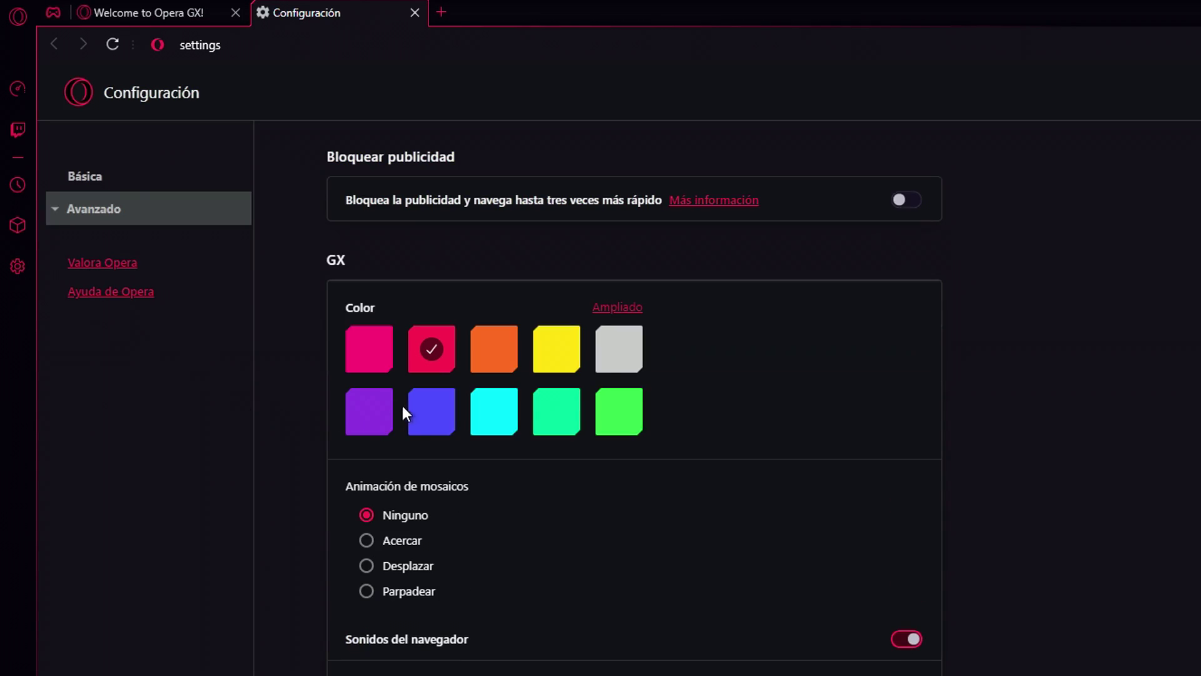
left_click(427, 412)
left_click(490, 420)
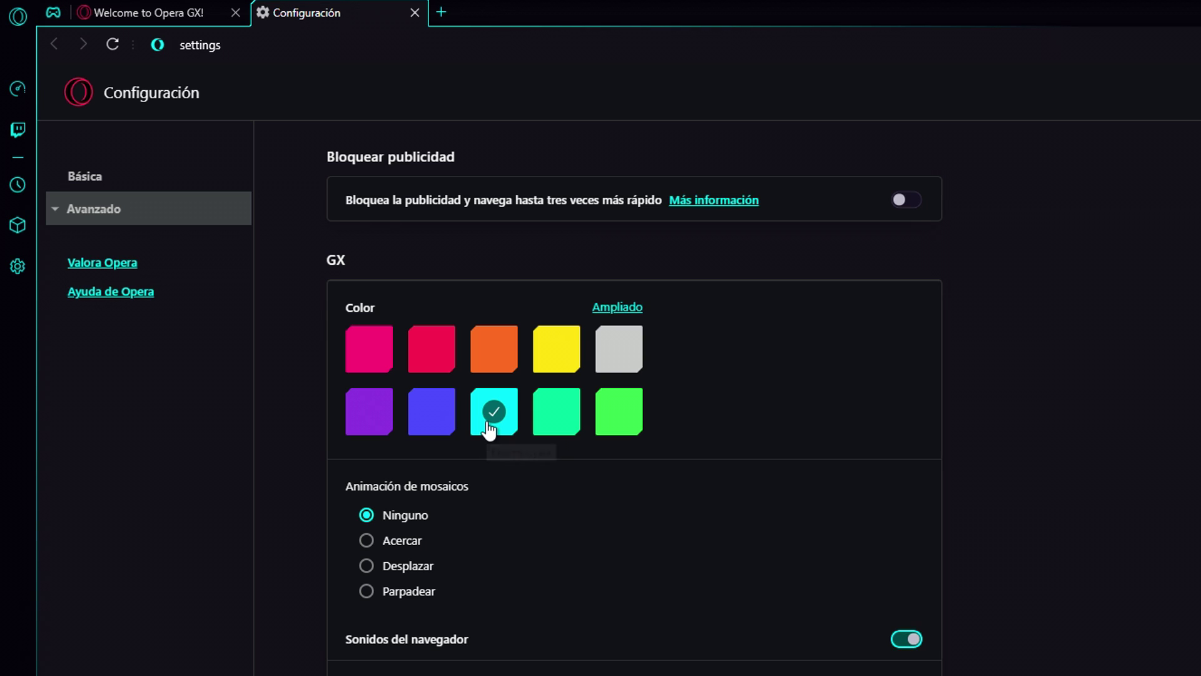
left_click(550, 414)
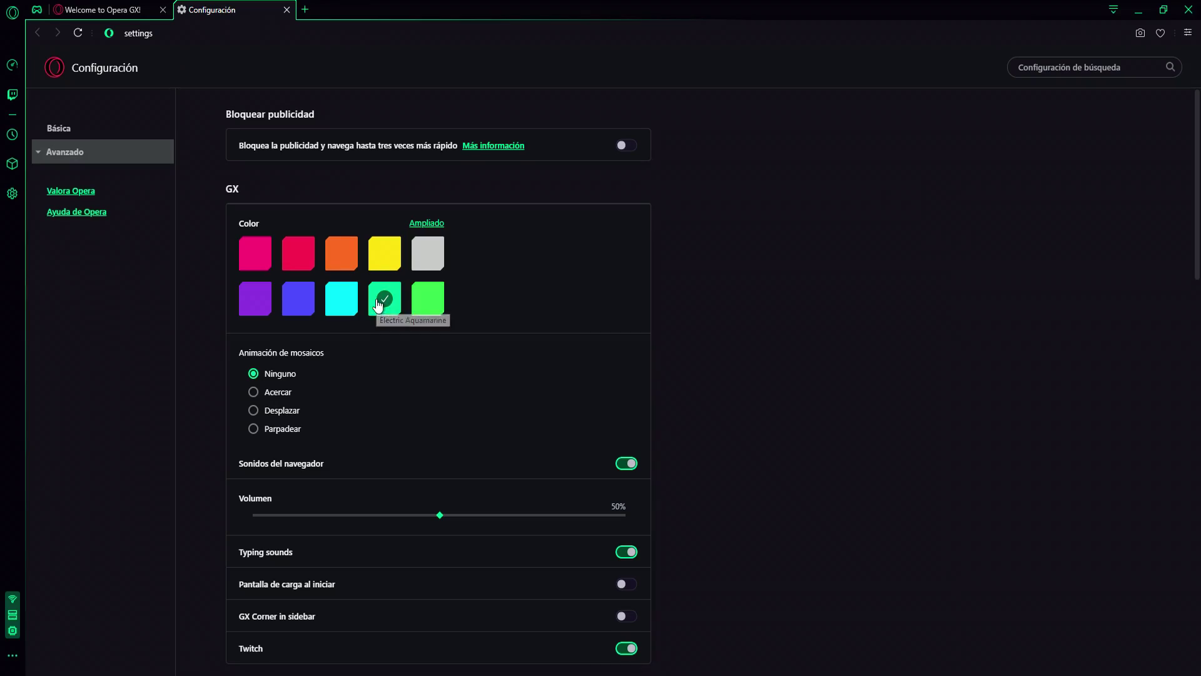
- Try the green and indigo theme colors, and set the browser's theme color to red
left_click(423, 297)
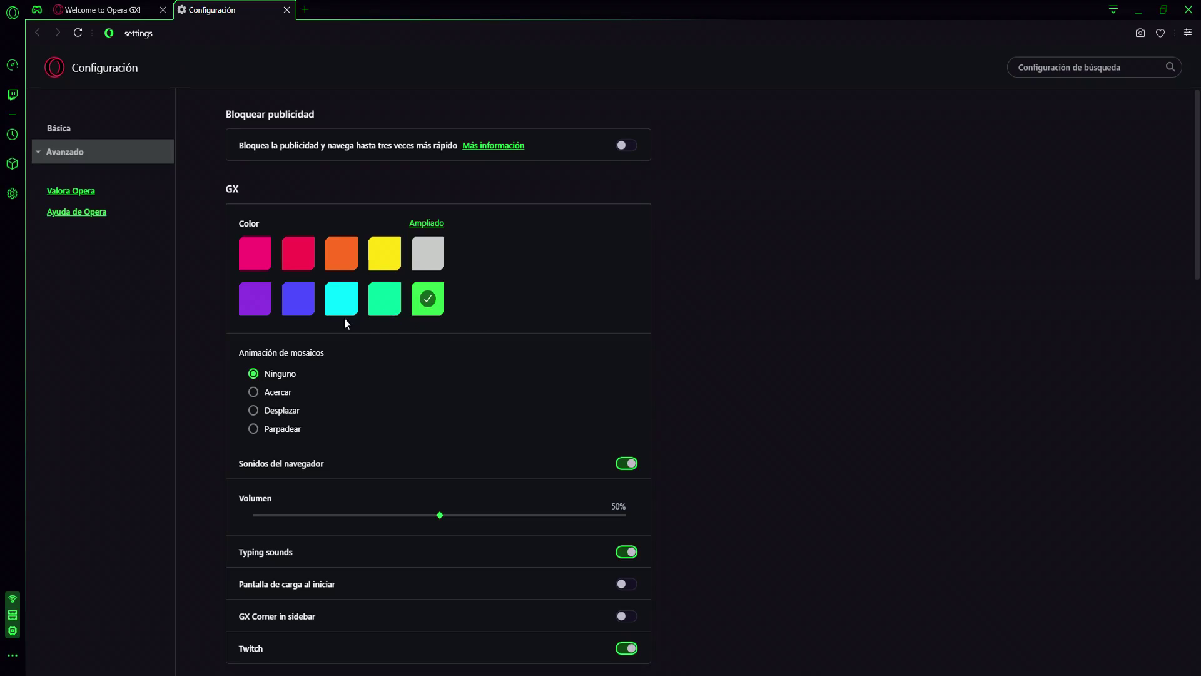
left_click(301, 301)
left_click(291, 268)
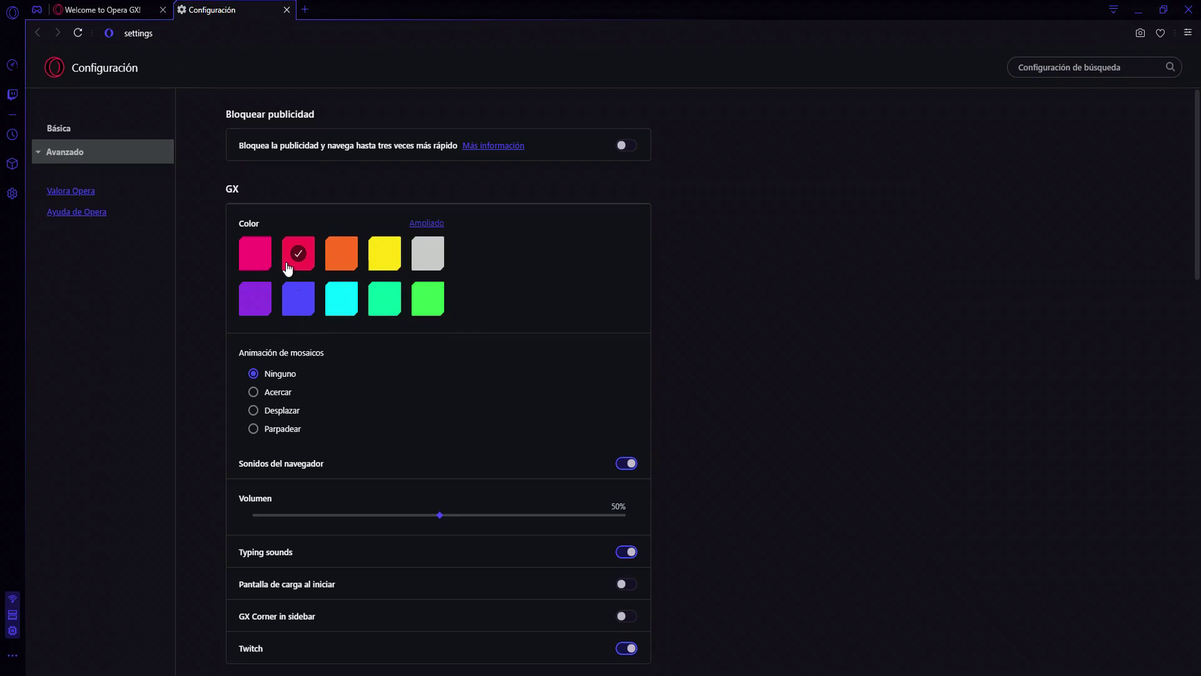
- Try the blue, bright red and purple wallpapers, and choose the first dark red wallpaper
scroll(273, 483, "down", 5)
left_click(341, 456)
left_click(406, 462)
left_click(470, 466)
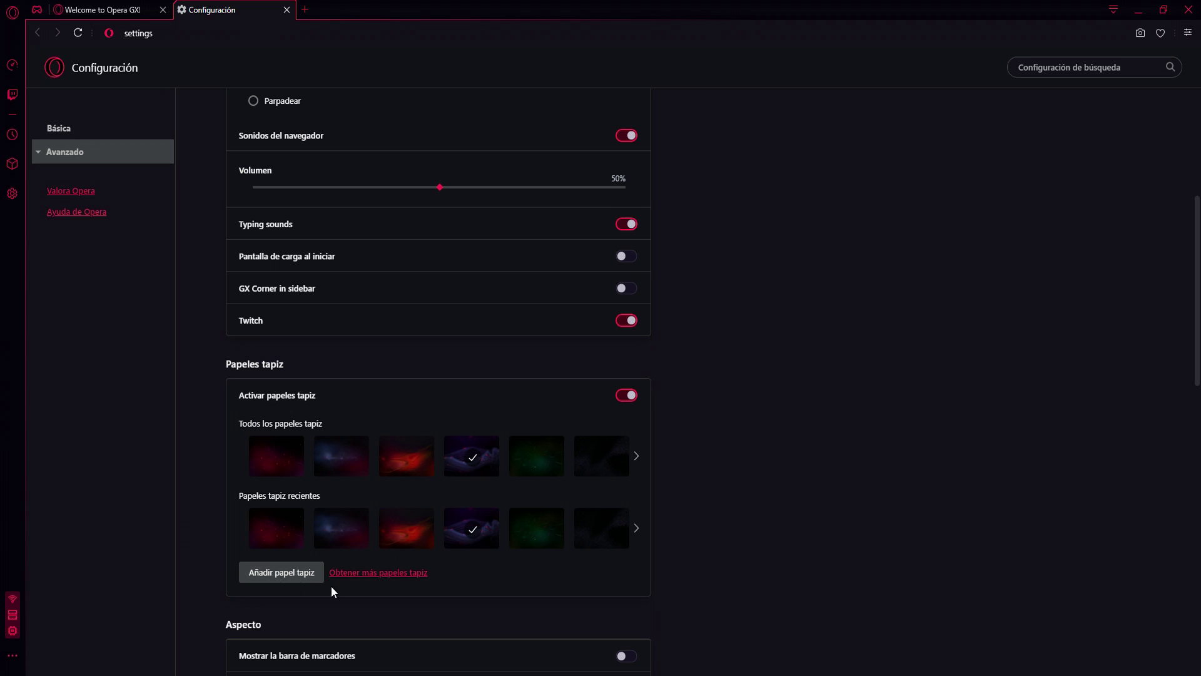
left_click(280, 466)
left_click(280, 511)
- Show the Twitch sidebar panel and close the settings tab
left_click(12, 95)
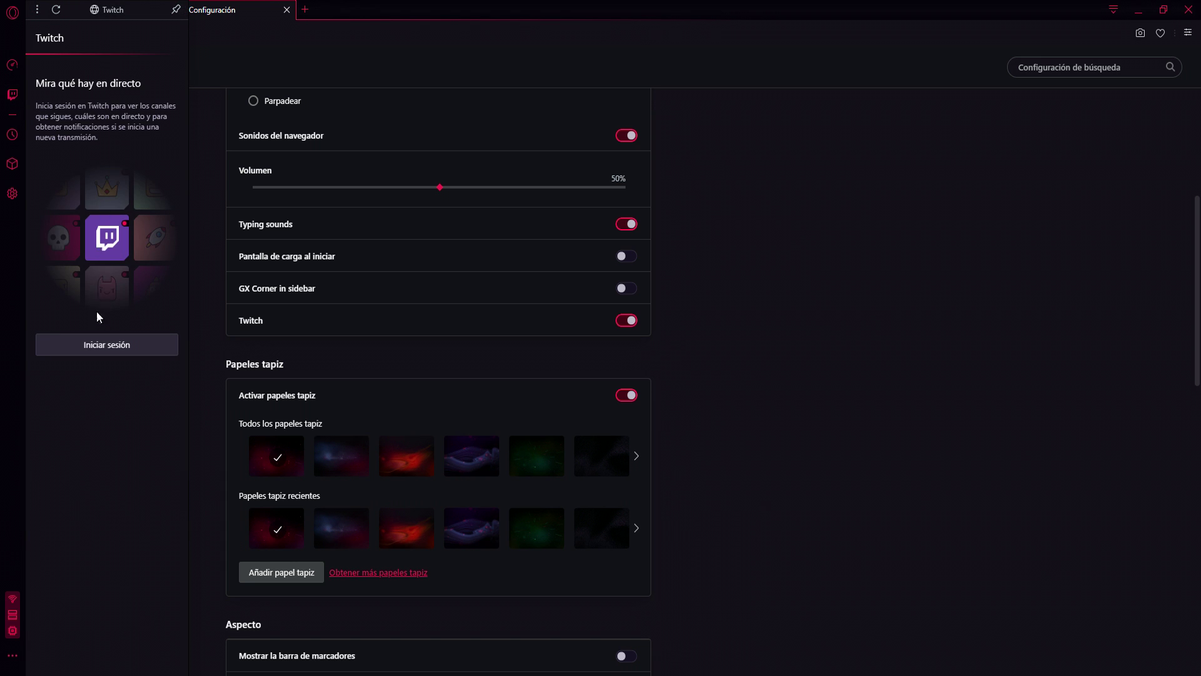
key("ctrl+w")
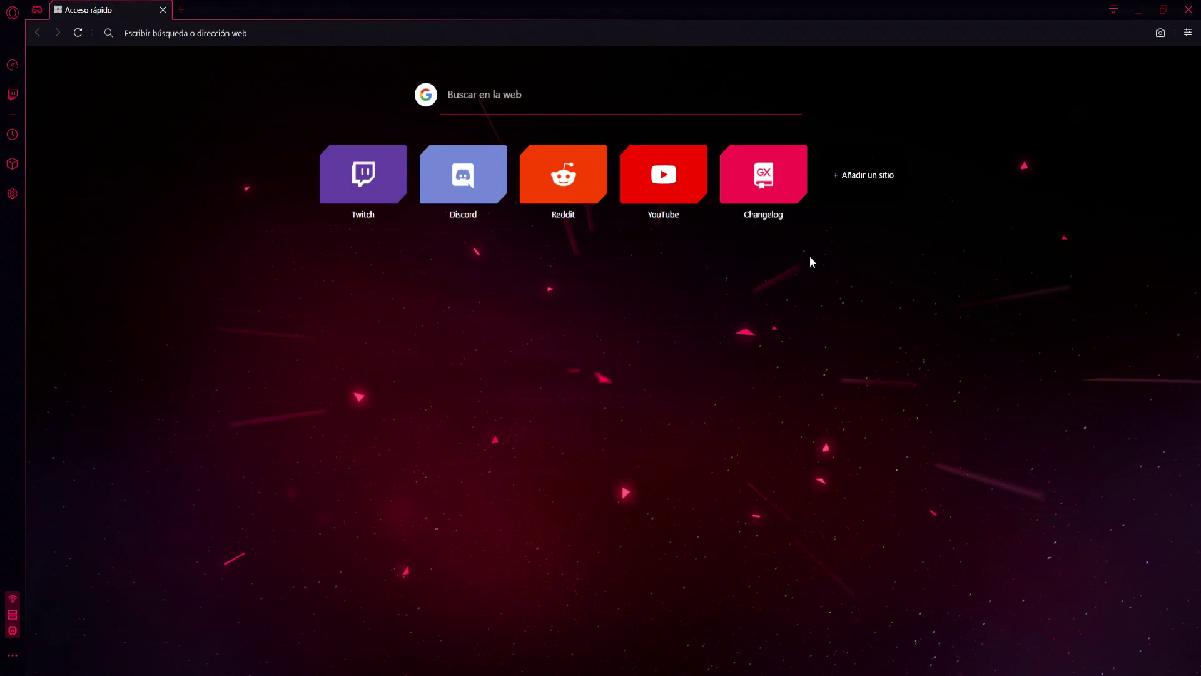
left_click(853, 174)
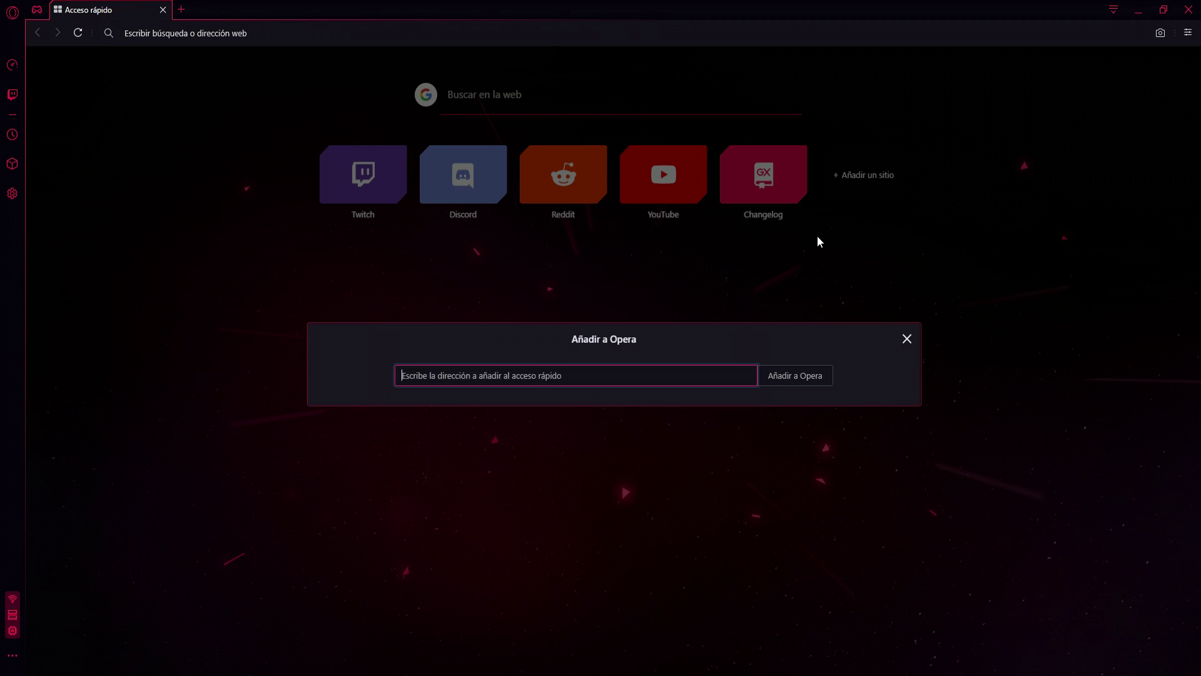
type("https://www.youtube.com/channel/UCpsCFGbPWBb5SSHwmP0G94g")
left_click(830, 377)
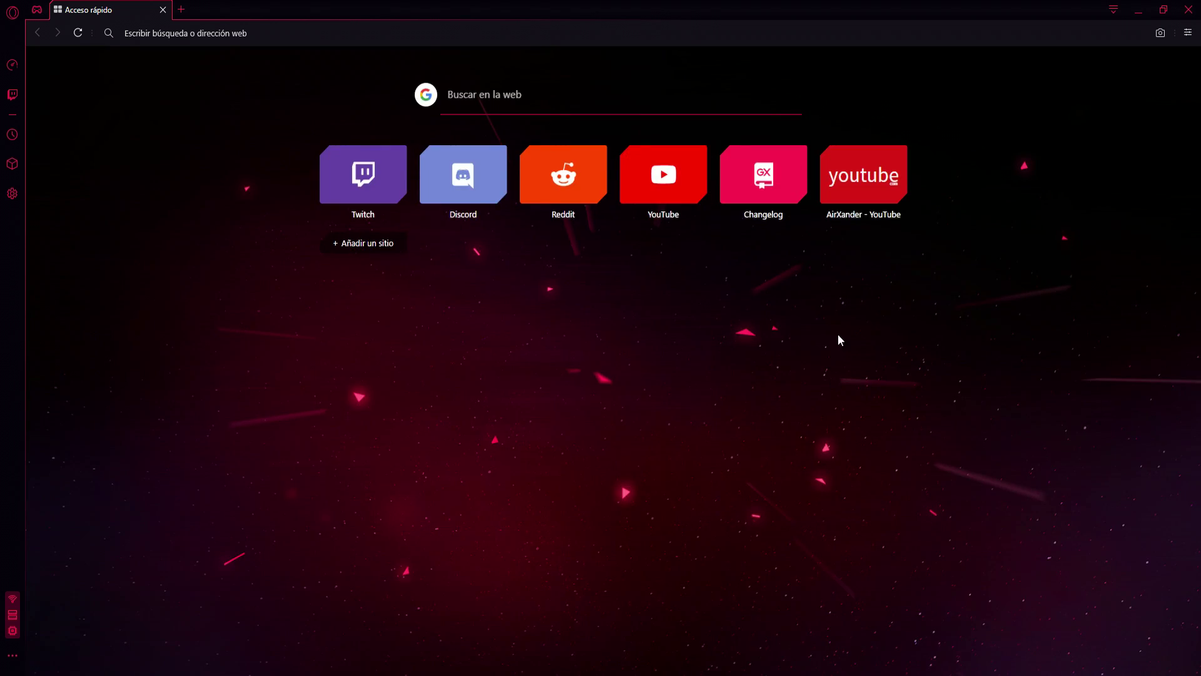
left_click(857, 199)
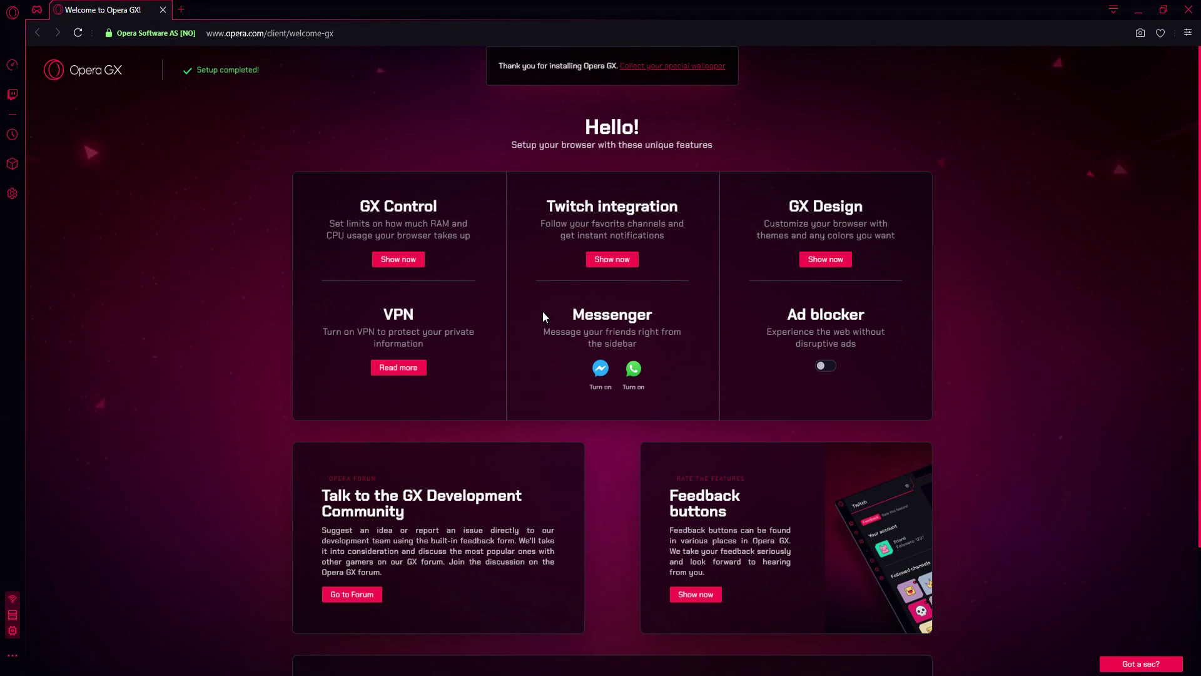
- Look through the features on the Welcome to Opera GX page, and close the browser
scroll(543, 317, "down", 1)
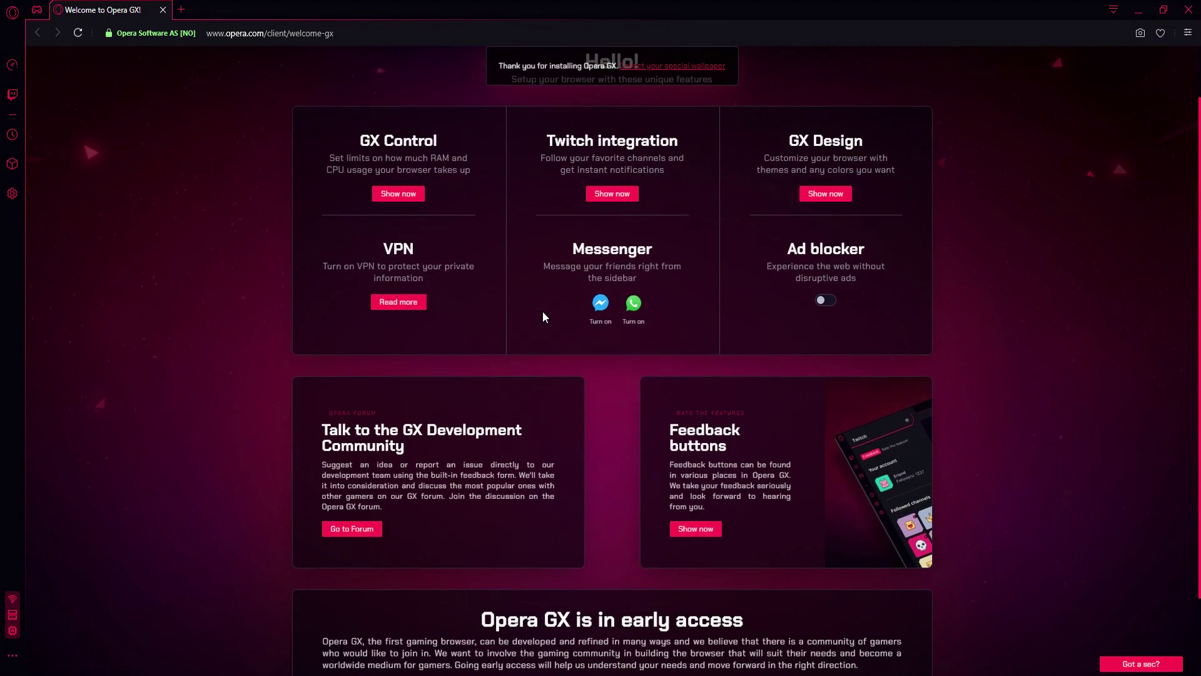
scroll(547, 311, "down", 2)
scroll(559, 308, "up", 2)
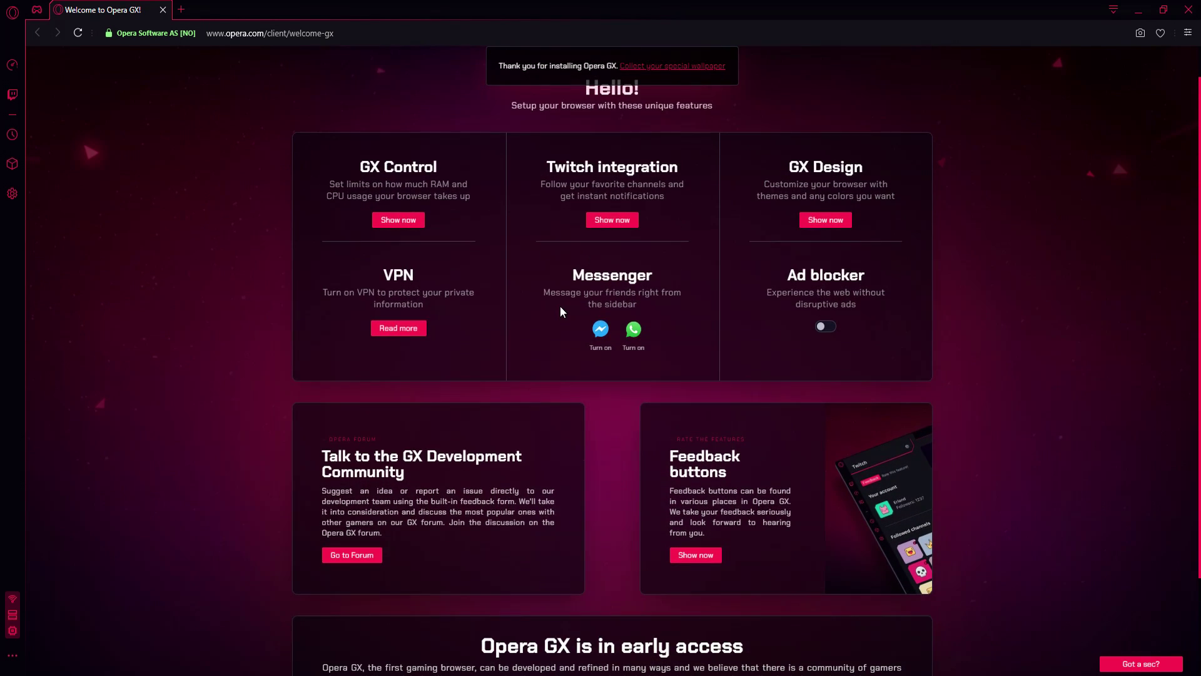
scroll(566, 301, "up", 1)
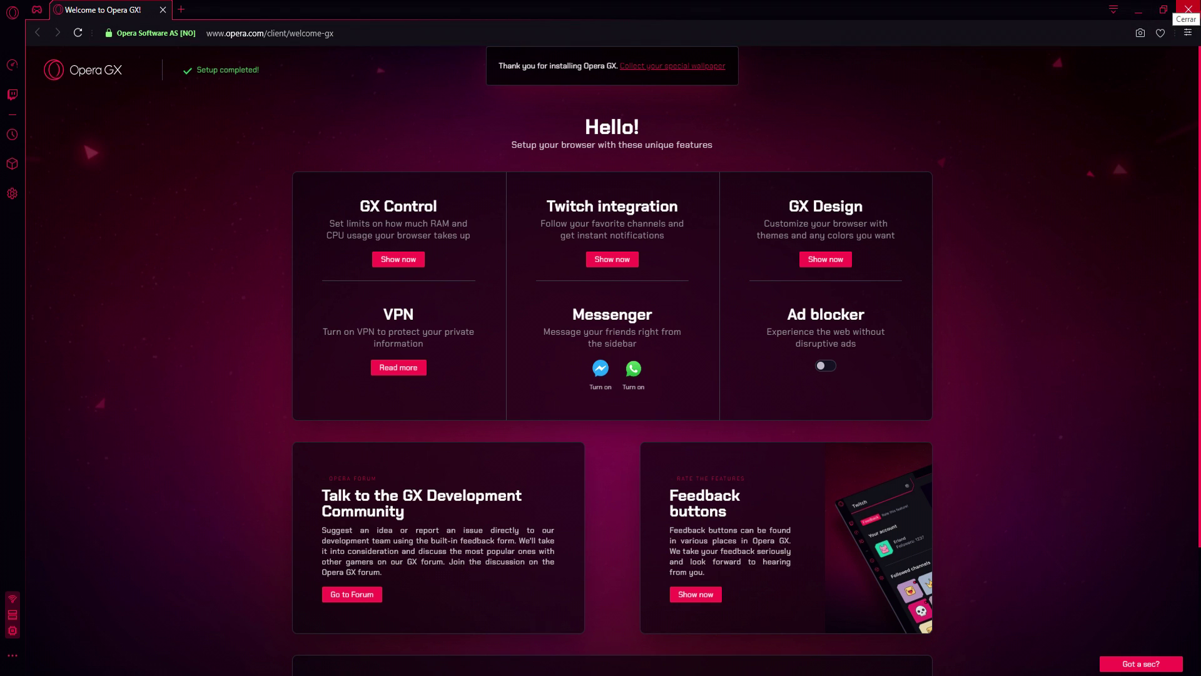
left_click(1188, 9)
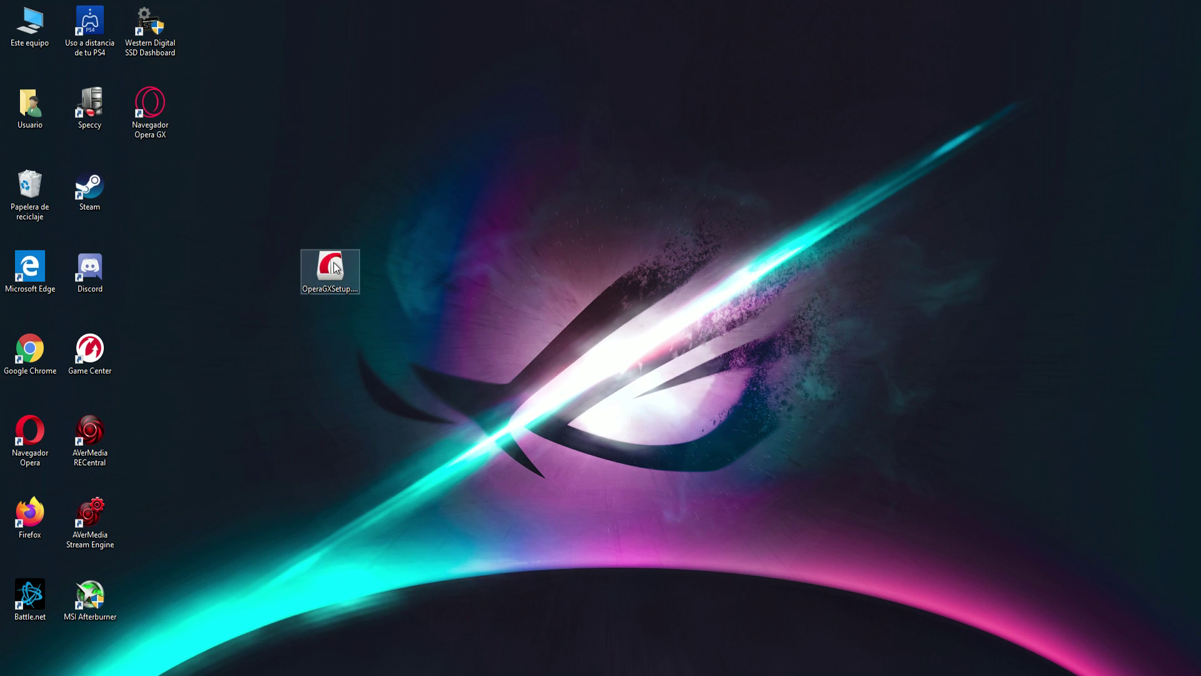
- Permanently delete OperaGXSetup.exe from the desktop, and move the Opera GX browser shortcut next to the Discord shortcut
left_click_drag(336, 287, 31, 194)
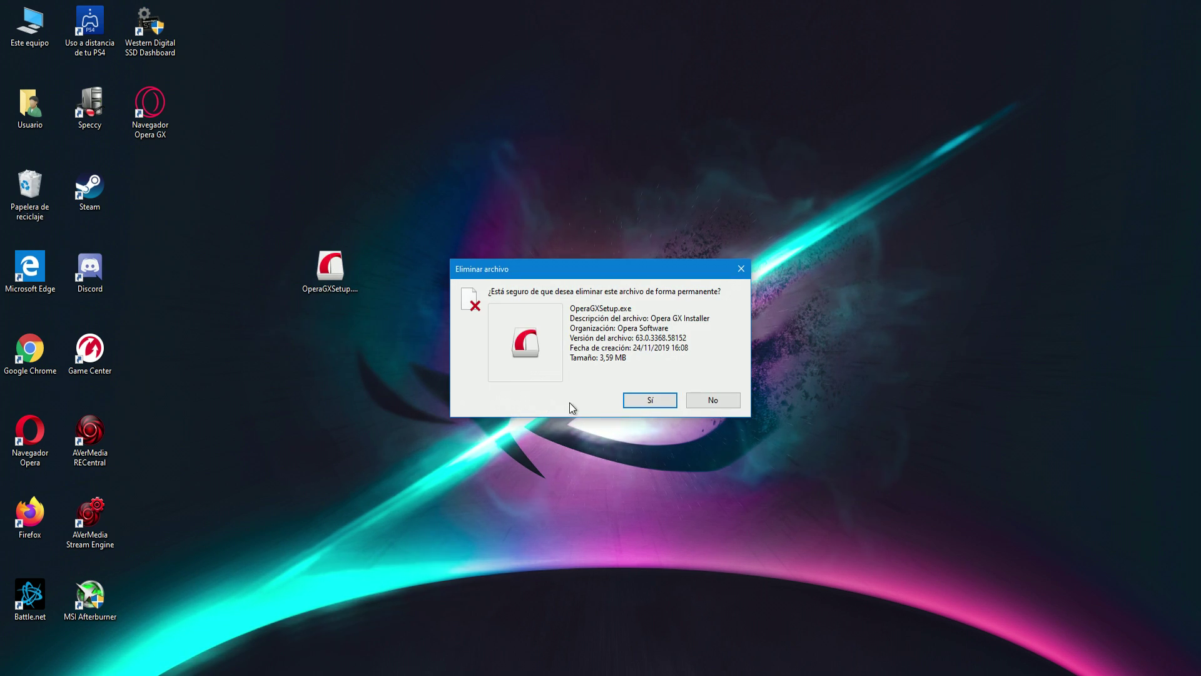
left_click(653, 401)
left_click_drag(156, 134, 156, 283)
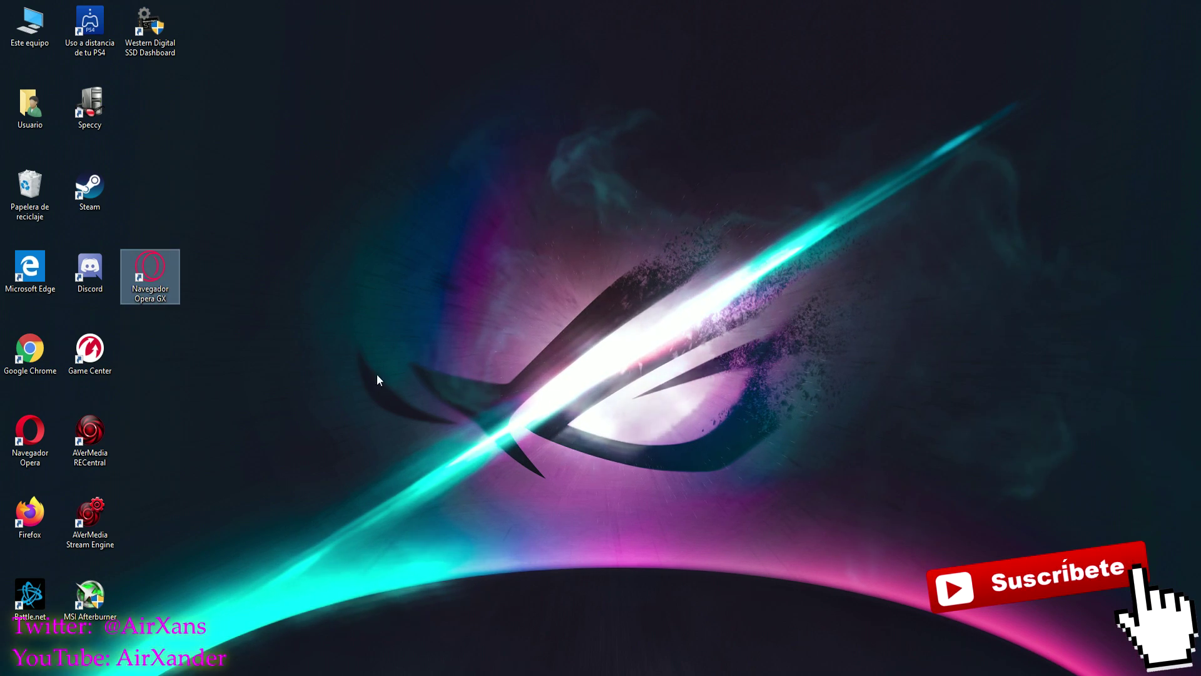